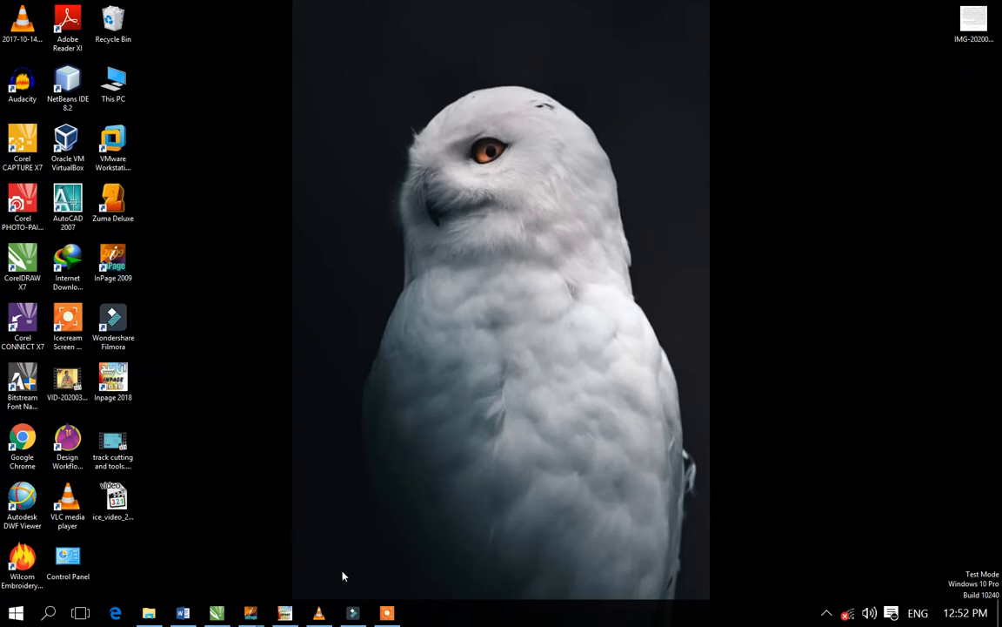
# Switch to Filmora with the tika sb clips on the timeline and look through the entire music library.
pyautogui.click(352, 613)
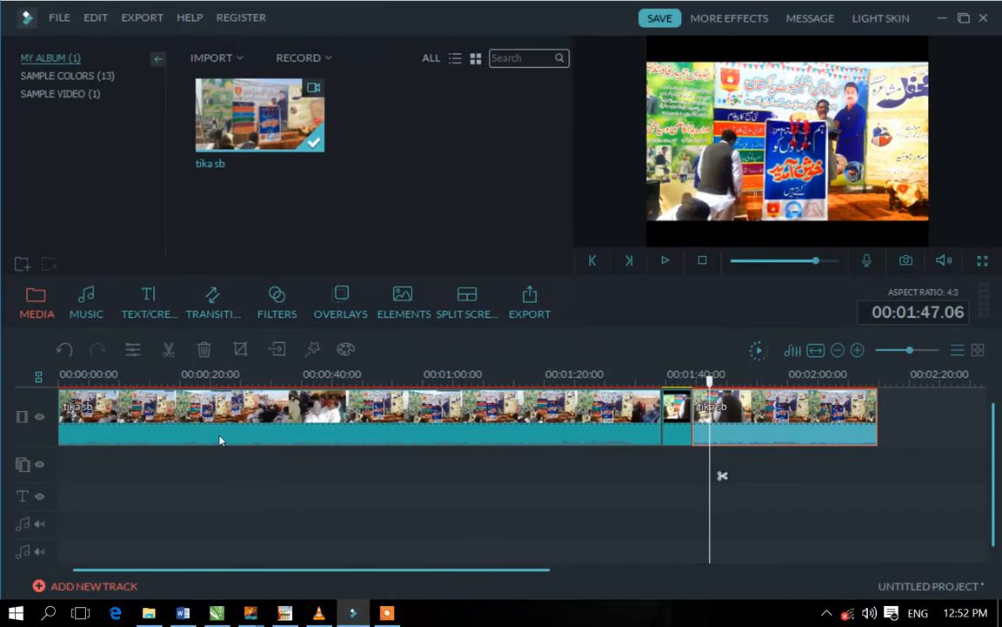
pyautogui.click(510, 433)
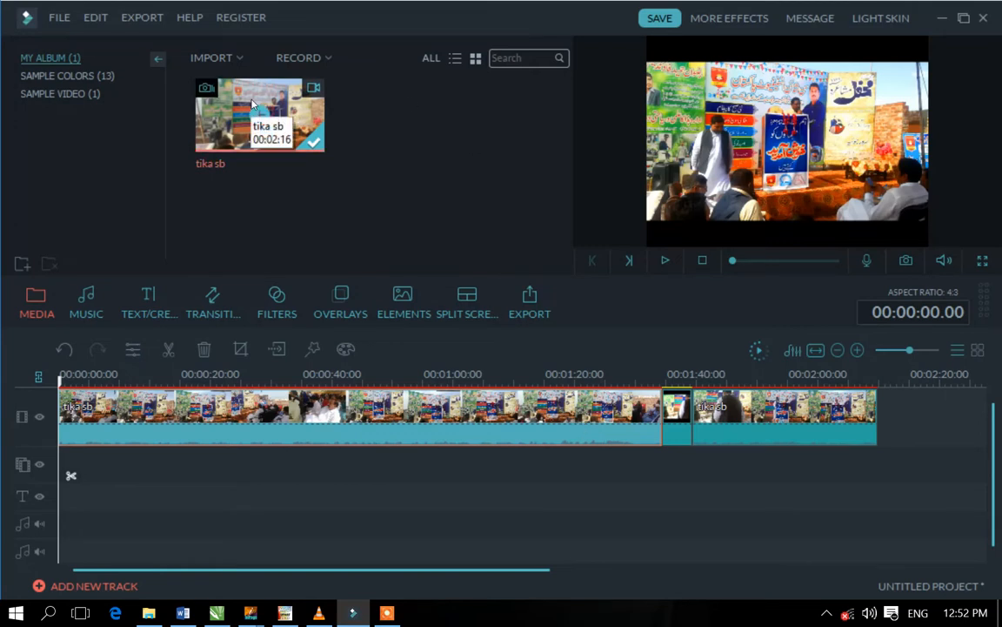
pyautogui.click(86, 305)
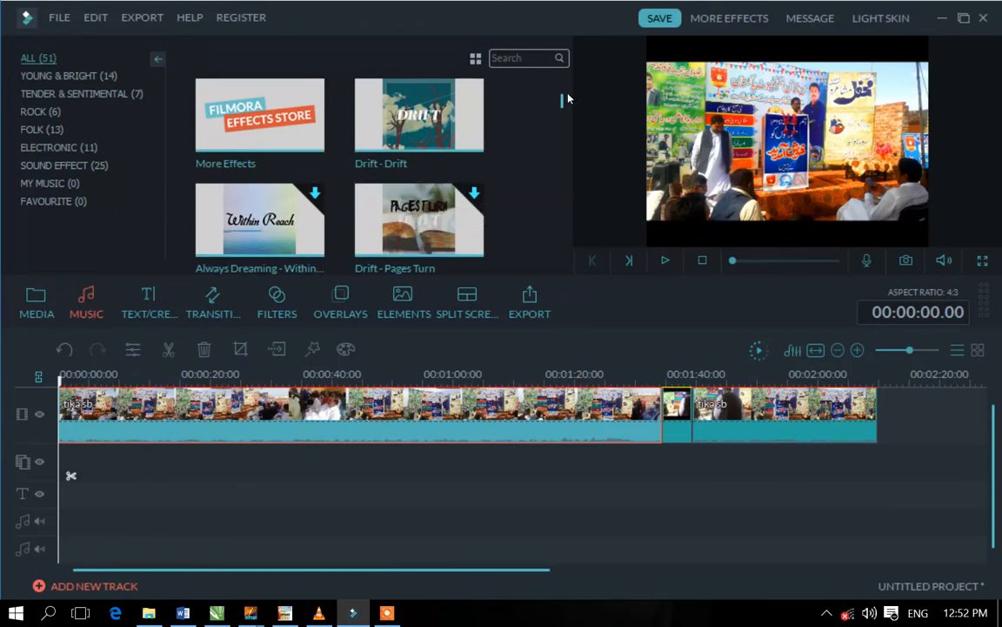
pyautogui.moveTo(562, 100)
pyautogui.mouseDown()
pyautogui.moveTo(561, 257)
pyautogui.moveTo(545, 94)
pyautogui.mouseUp()
pyautogui.click(477, 197)
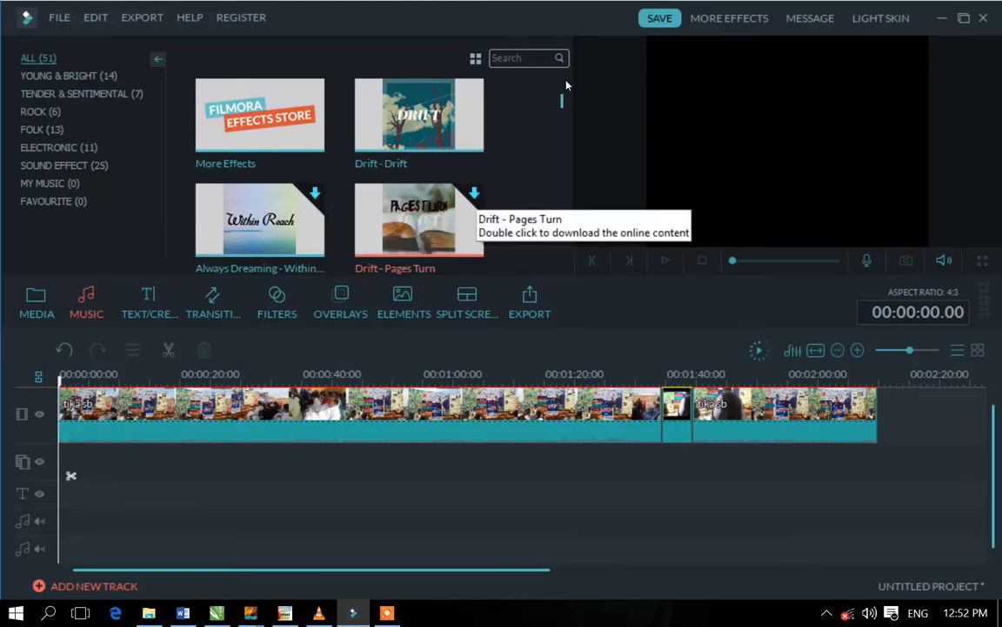
pyautogui.moveTo(562, 104); pyautogui.dragTo(561, 133)
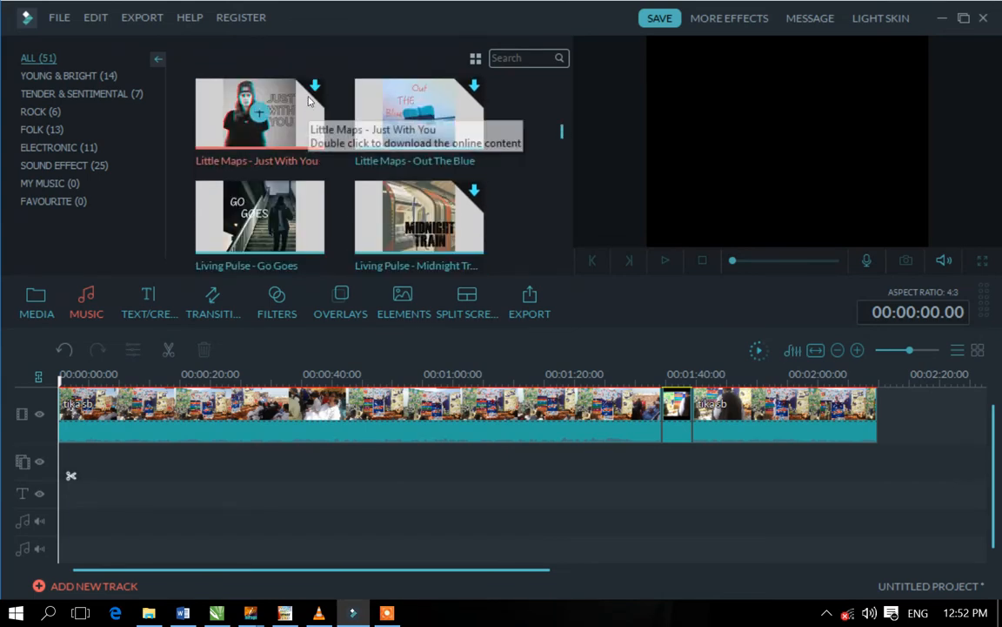
pyautogui.scroll(-10, 312, 90)
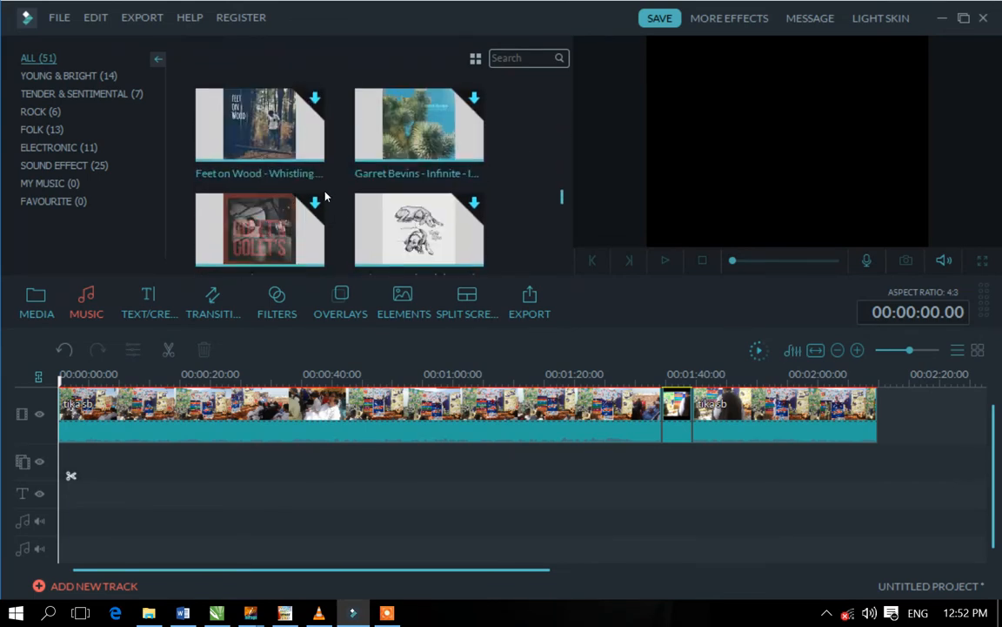
pyautogui.scroll(-10, 312, 213)
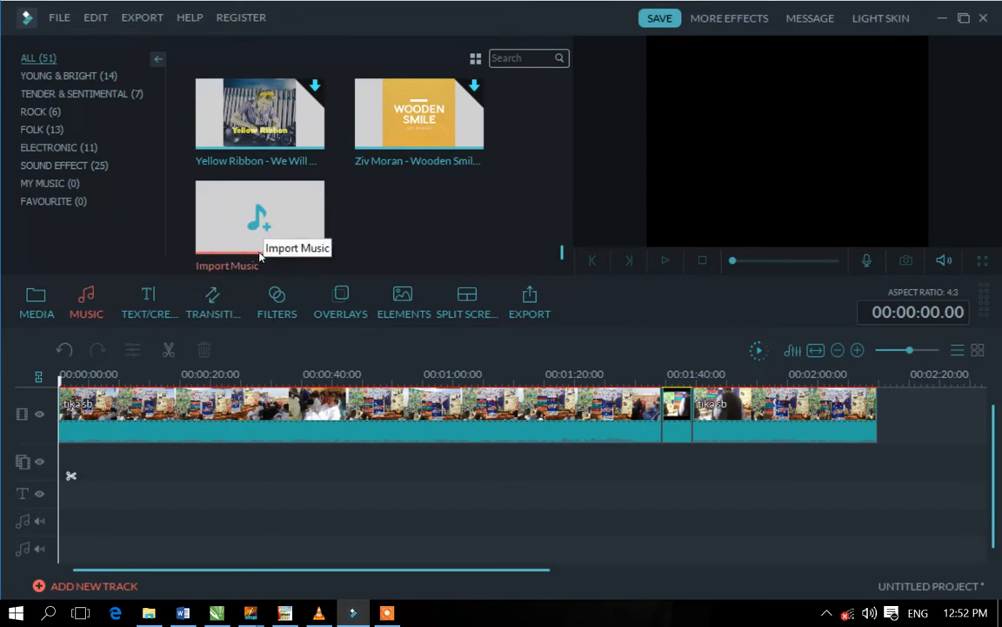
# Import the Dragonfly audio file from the Music folder in Downloads into My Music.
pyautogui.click(262, 218)
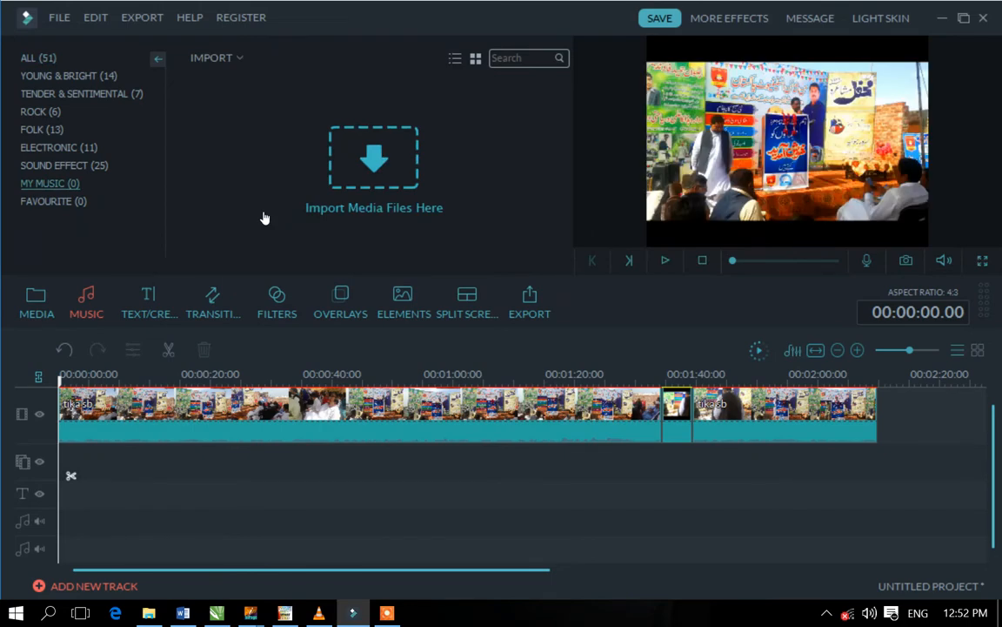
pyautogui.click(373, 170)
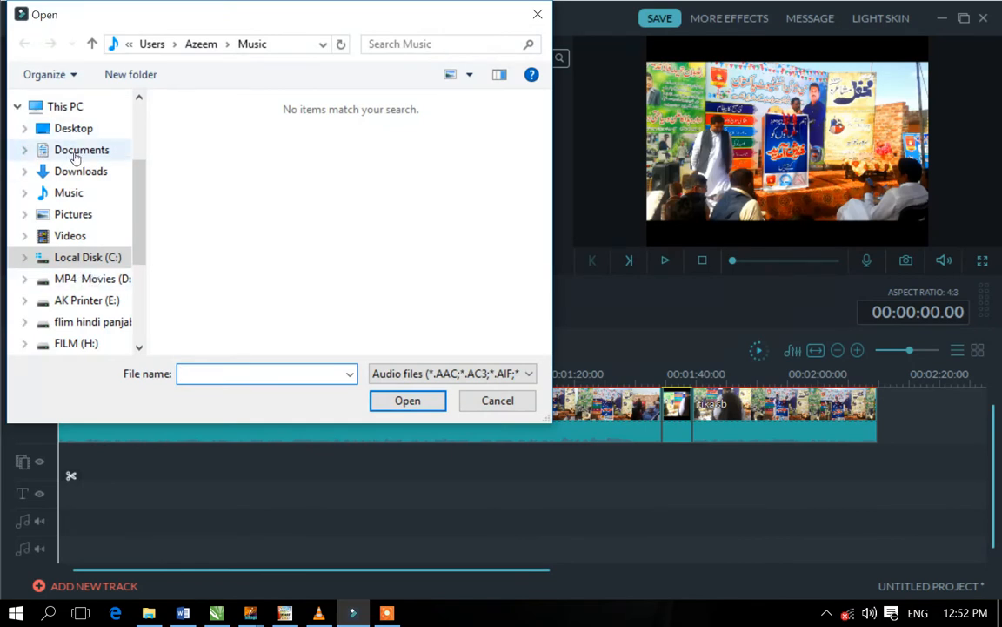
pyautogui.click(78, 171)
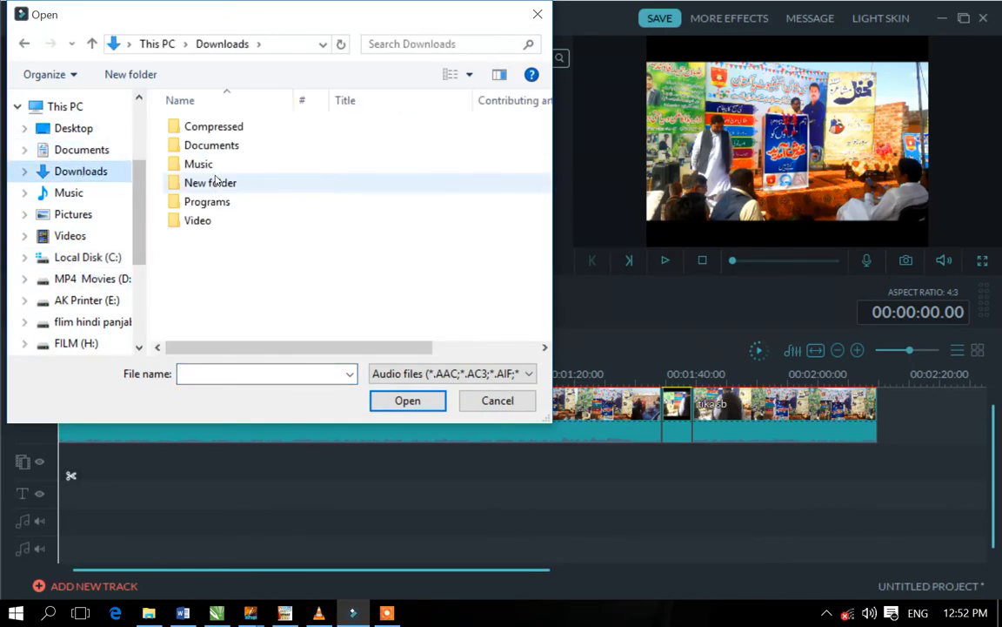
pyautogui.doubleClick(199, 168)
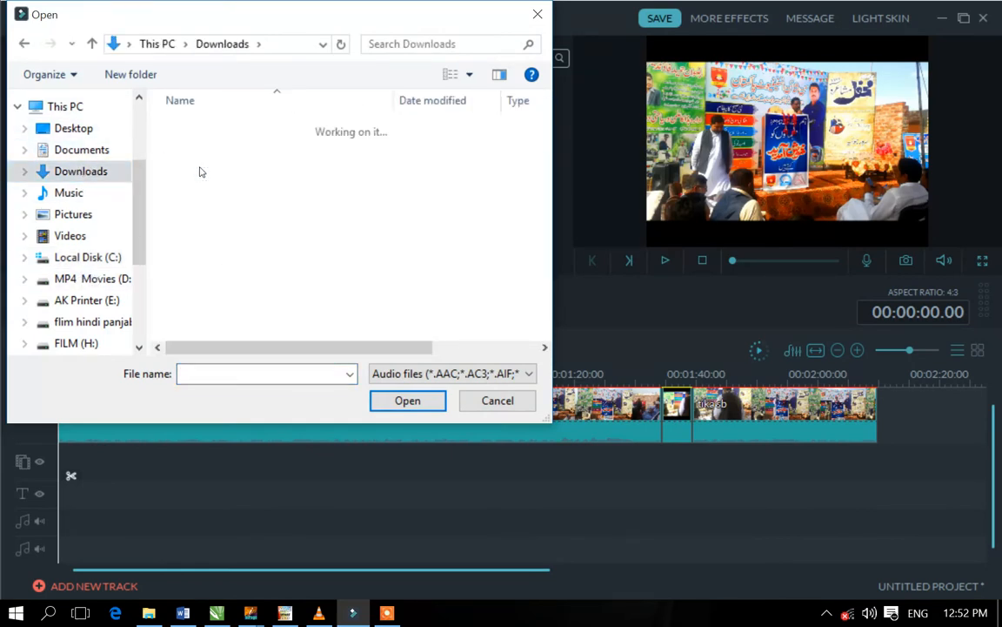
pyautogui.click(326, 202)
pyautogui.click(403, 396)
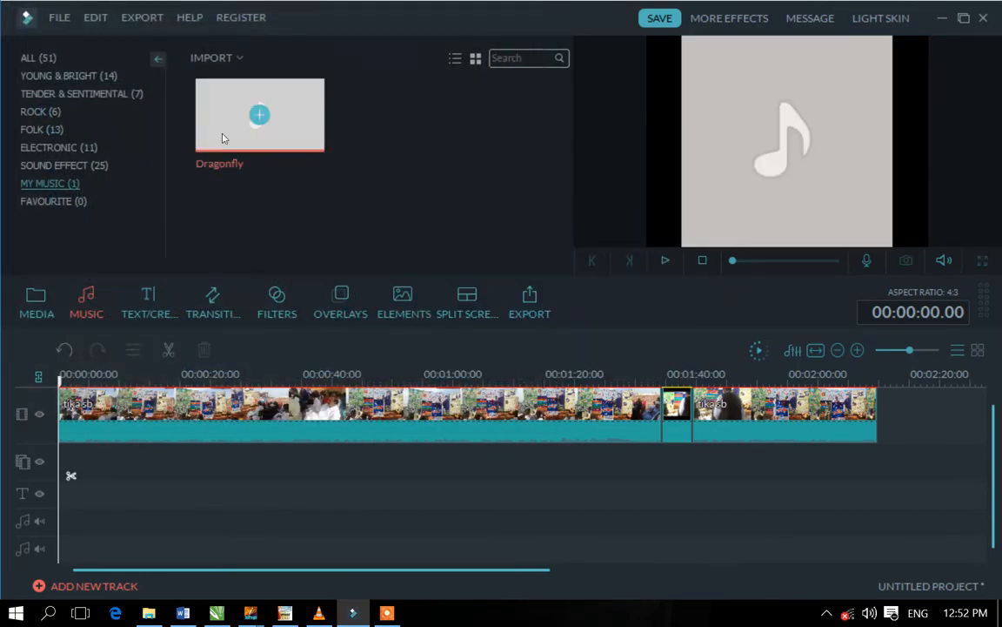
# Place the Dragonfly music on the first audio track, aligned with the start of the timeline.
pyautogui.moveTo(258, 116); pyautogui.dragTo(54, 515)
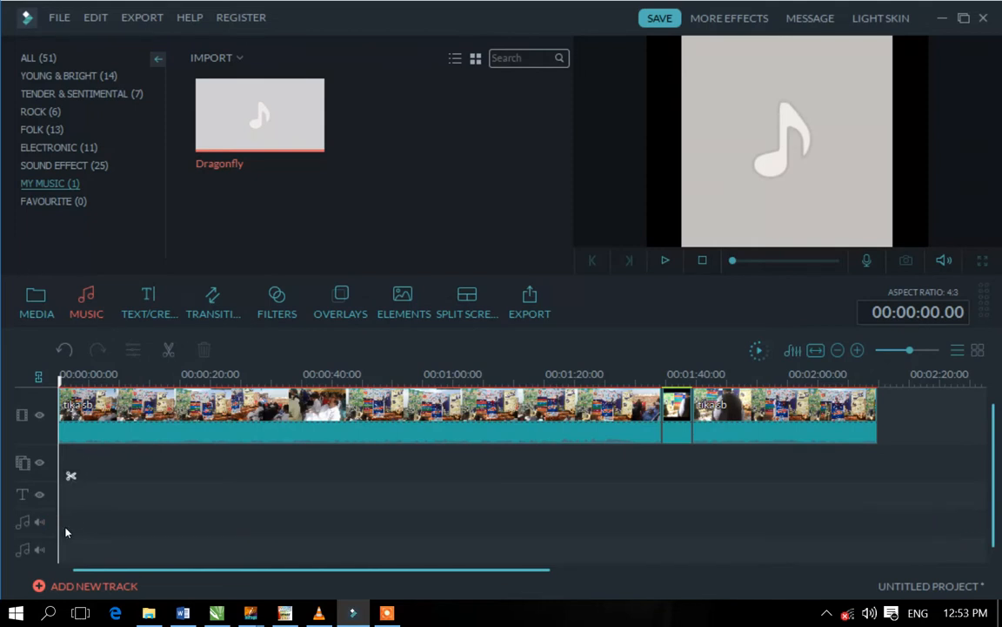
pyautogui.moveTo(239, 141); pyautogui.dragTo(71, 509)
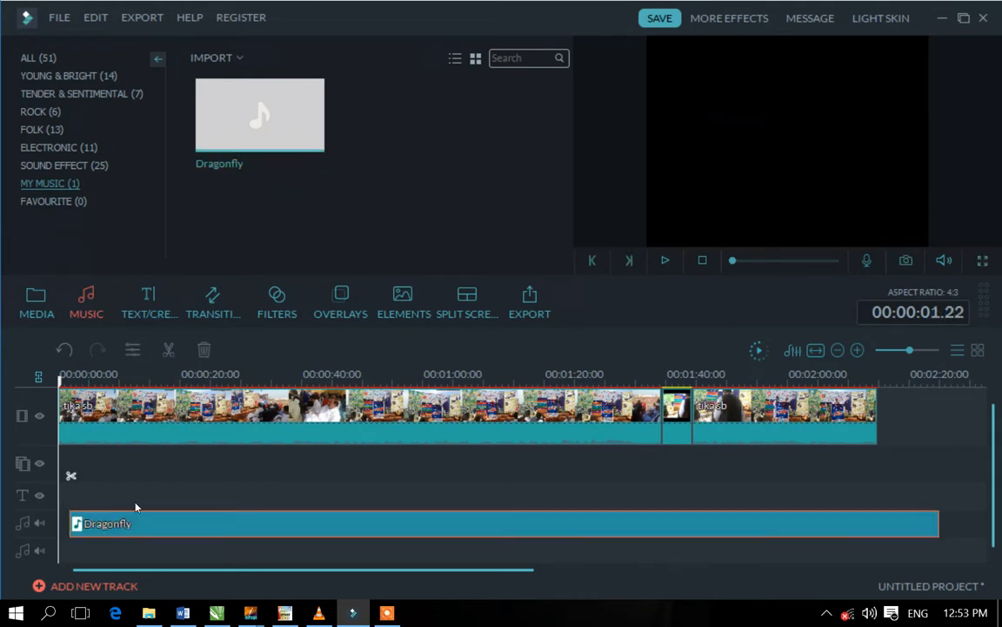
pyautogui.moveTo(152, 528); pyautogui.dragTo(121, 530)
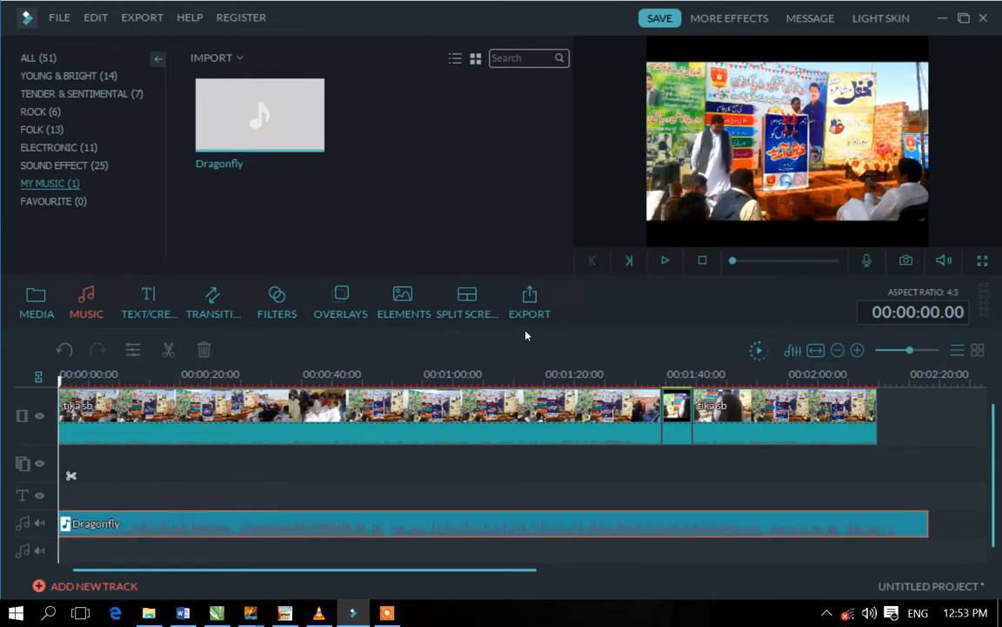
# Preview the video with the Dragonfly music briefly, and delete the music clip from the audio track.
pyautogui.click(665, 261)
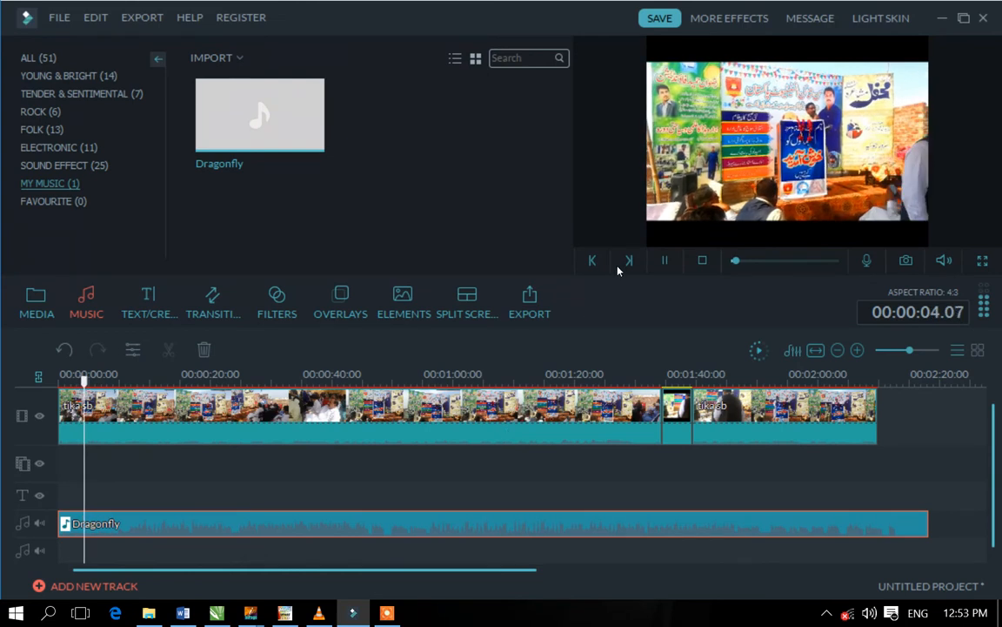
pyautogui.click(664, 261)
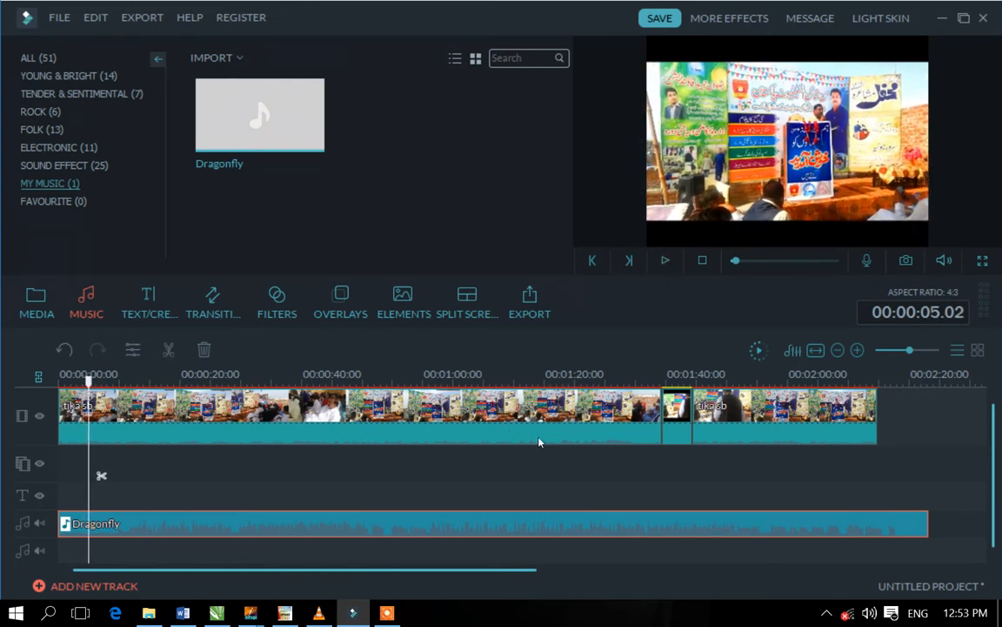
pyautogui.rightClick(415, 527)
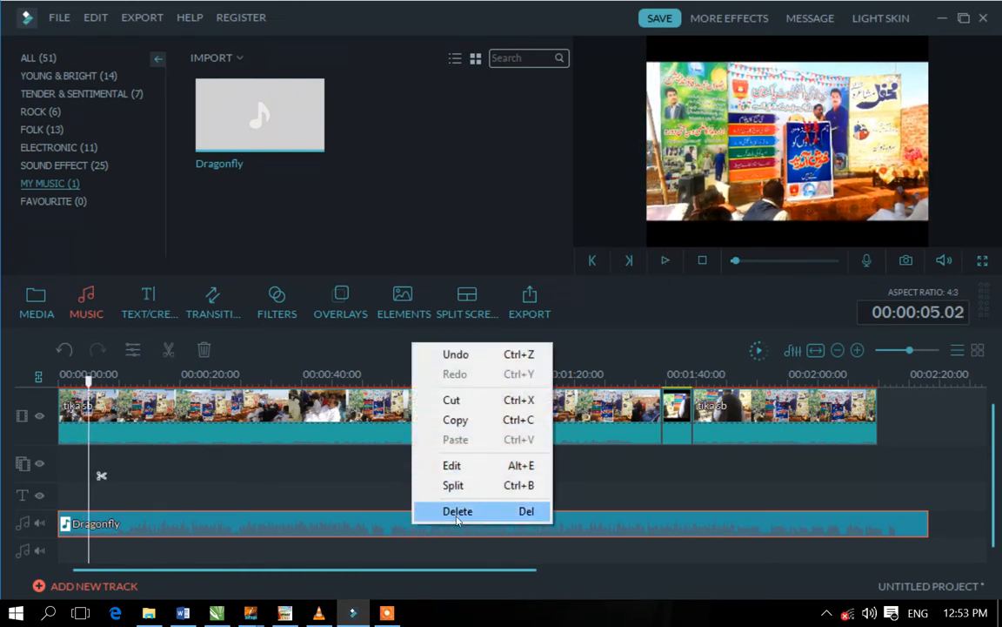
pyautogui.click(457, 512)
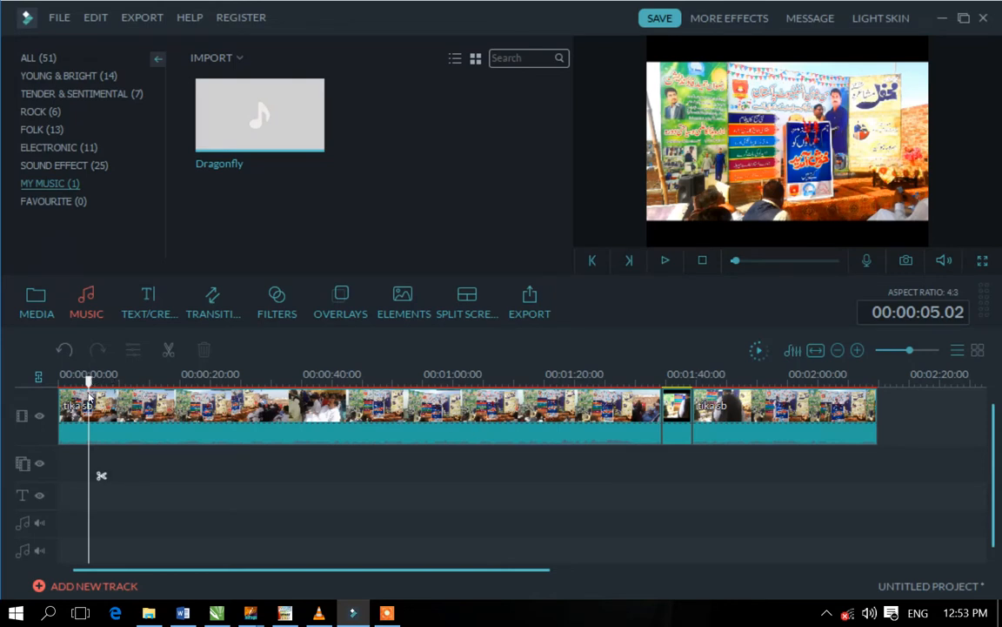
# Split the long first tika sb clip at about 00:00:53.04.
pyautogui.moveTo(87, 383); pyautogui.dragTo(371, 383)
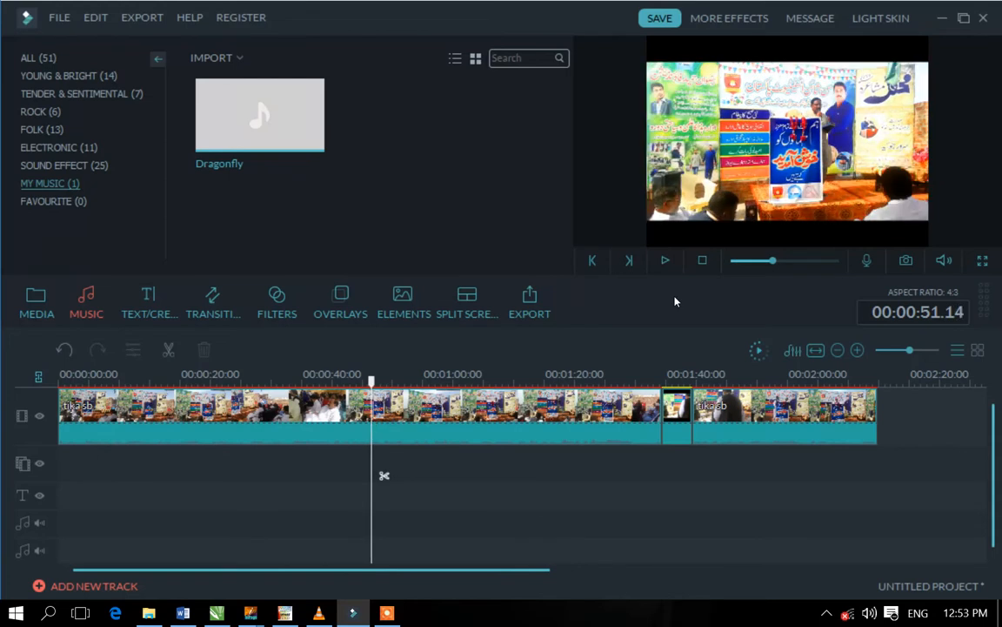
pyautogui.click(667, 261)
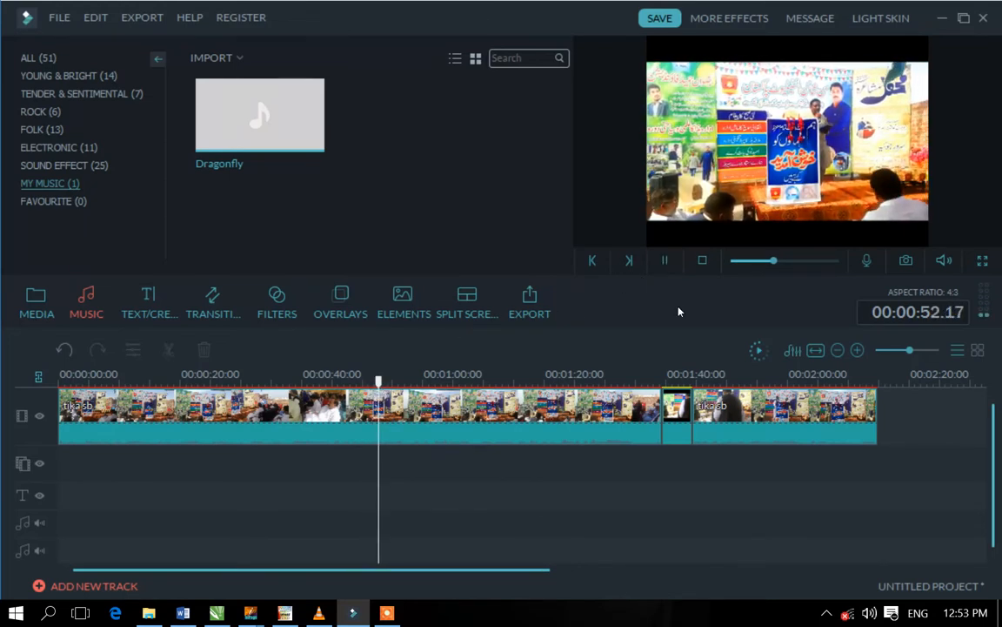
pyautogui.click(665, 261)
pyautogui.click(169, 350)
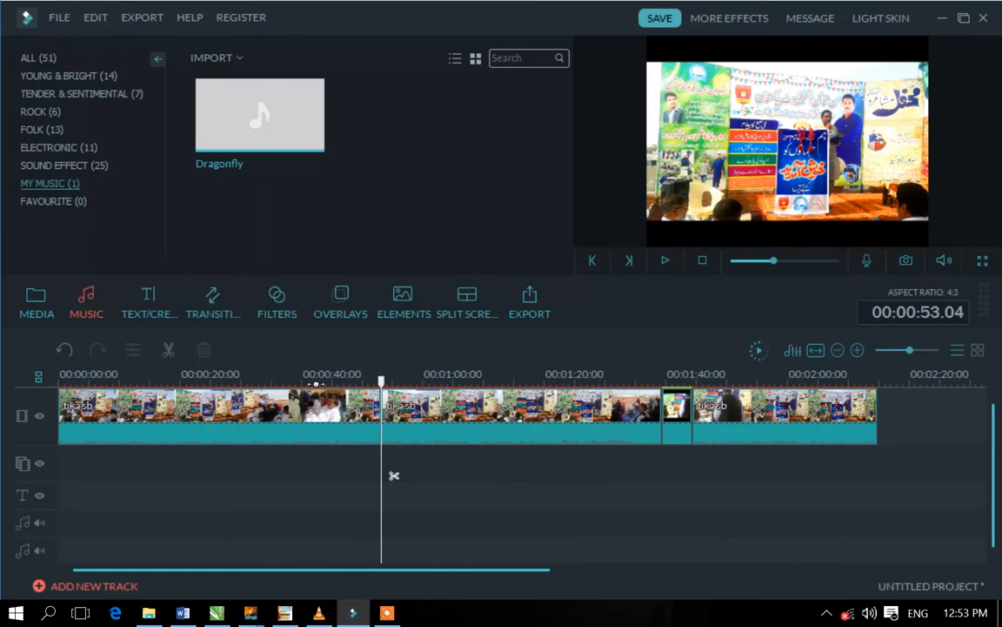
# Split the second tika sb clip at about 00:01:15.12 to isolate a middle section.
pyautogui.click(506, 376)
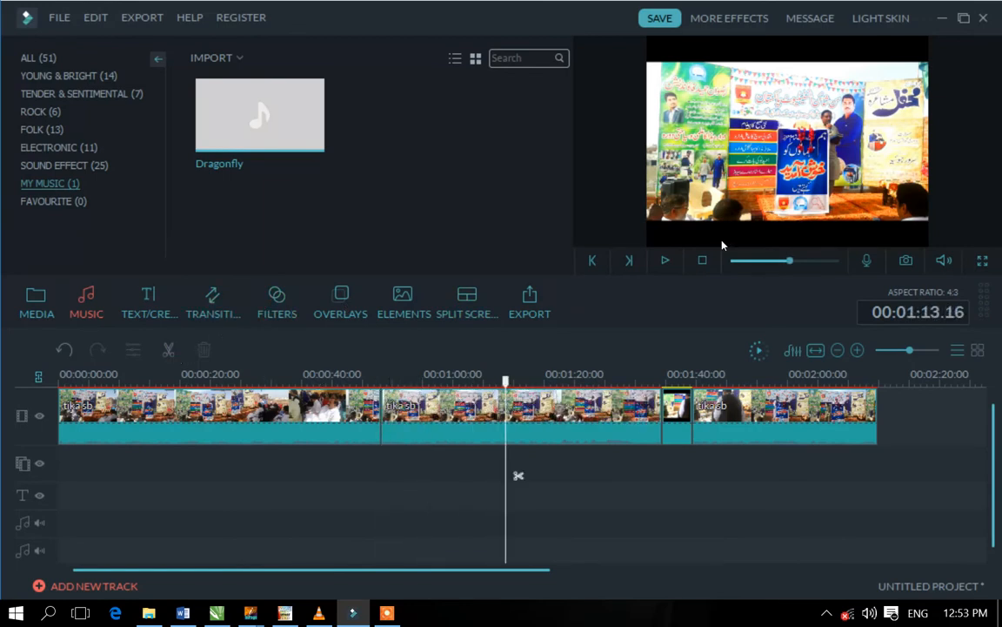
pyautogui.click(665, 260)
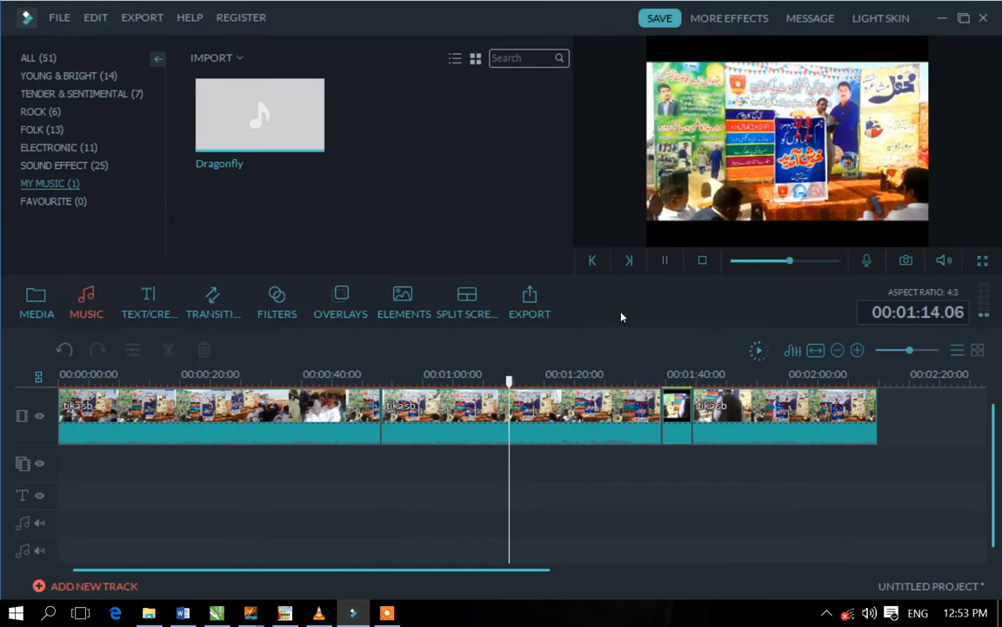
pyautogui.click(665, 260)
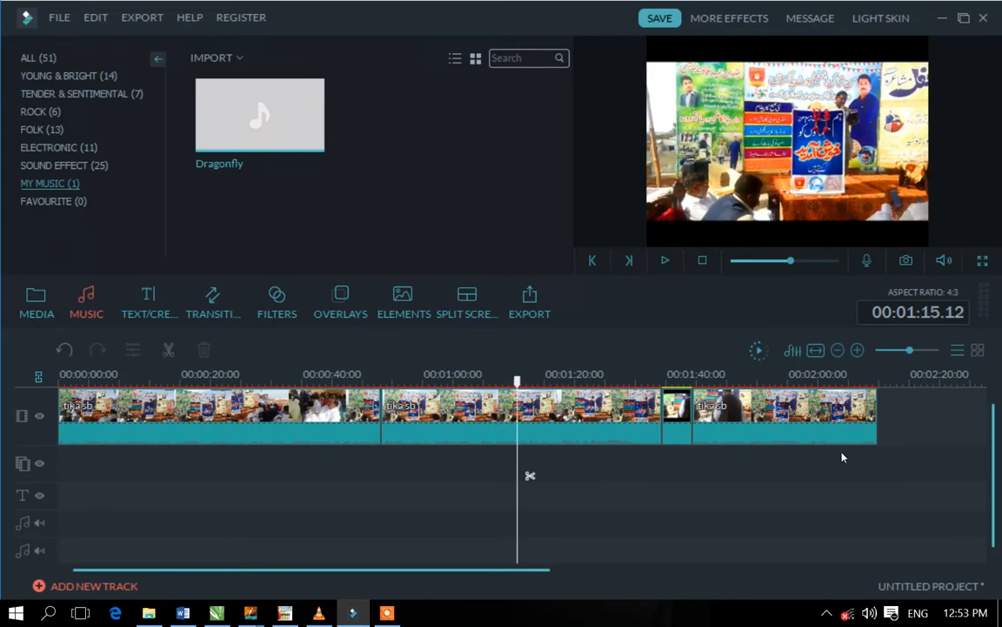
pyautogui.click(169, 349)
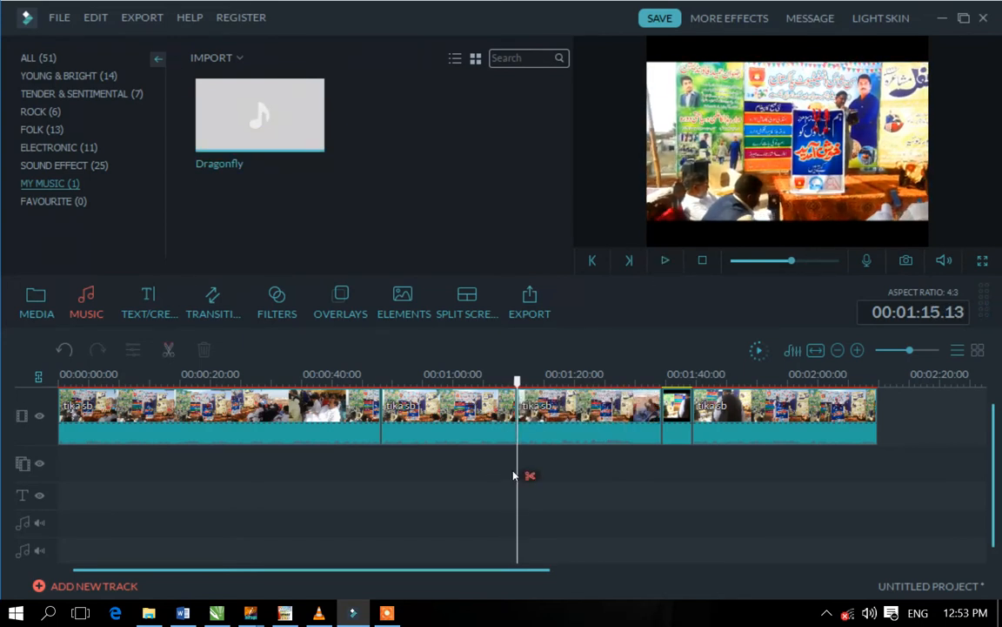
# Mute the isolated middle section of the tika sb video and briefly play it back from its start.
pyautogui.click(459, 428)
pyautogui.click(548, 426)
pyautogui.click(503, 426)
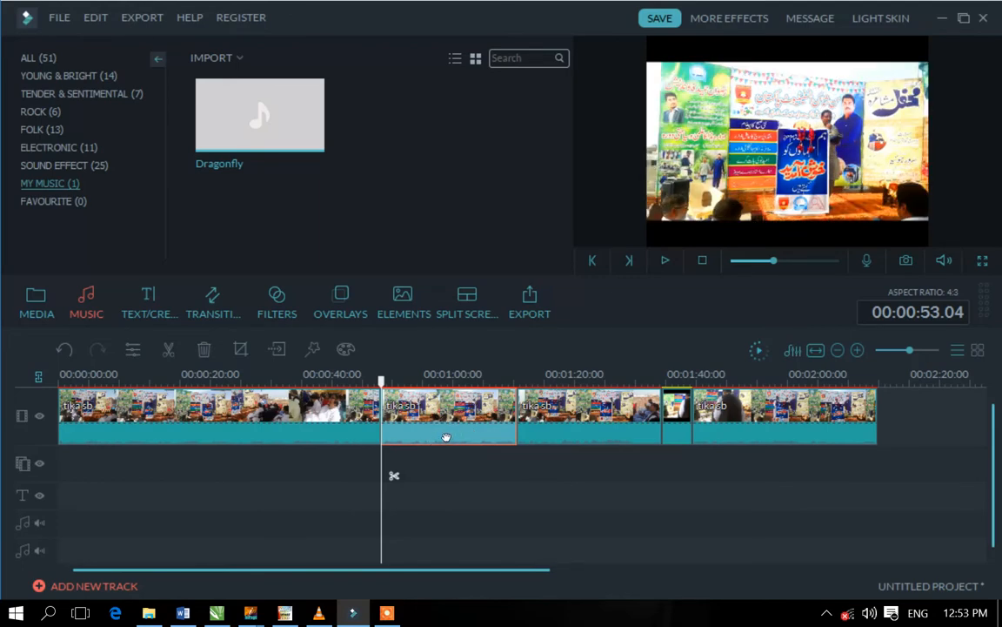
pyautogui.rightClick(445, 437)
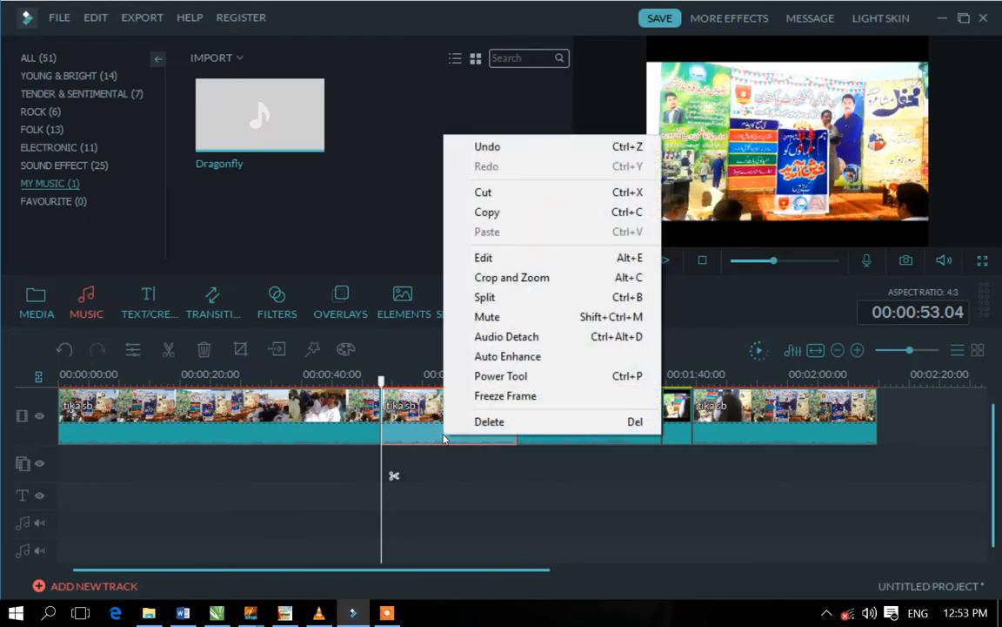
pyautogui.click(504, 318)
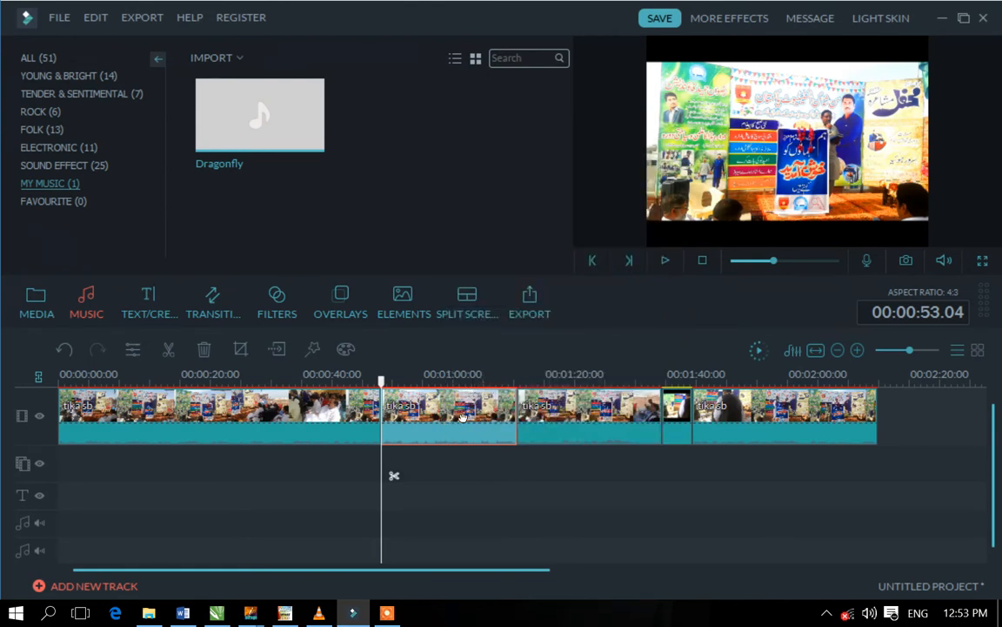
pyautogui.click(665, 260)
pyautogui.click(664, 260)
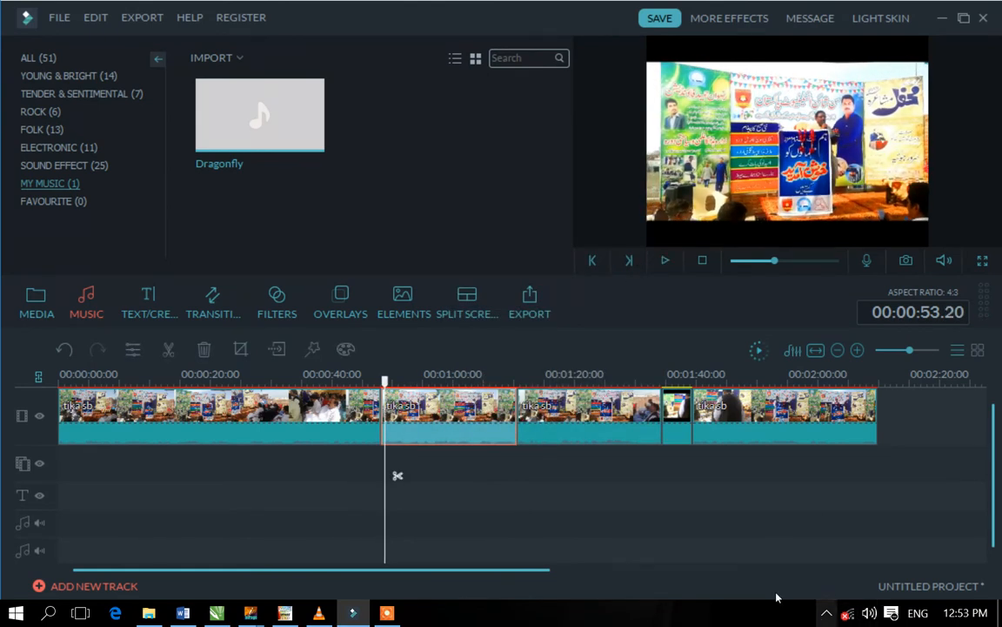
# Switch to the screen recorder, raise its system sound volume from zero, and return to Filmora.
pyautogui.click(391, 616)
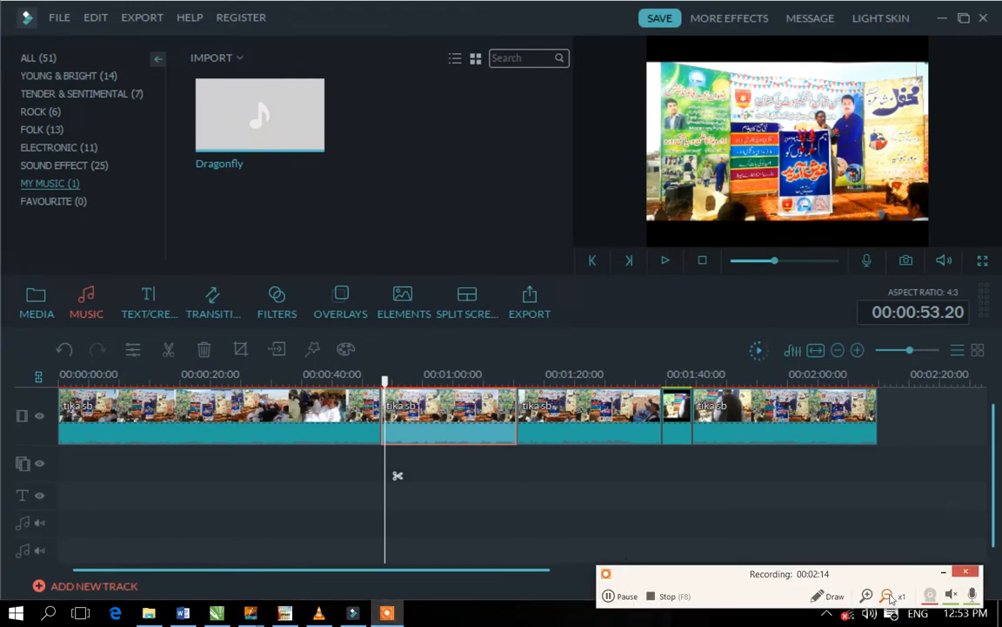
pyautogui.click(950, 596)
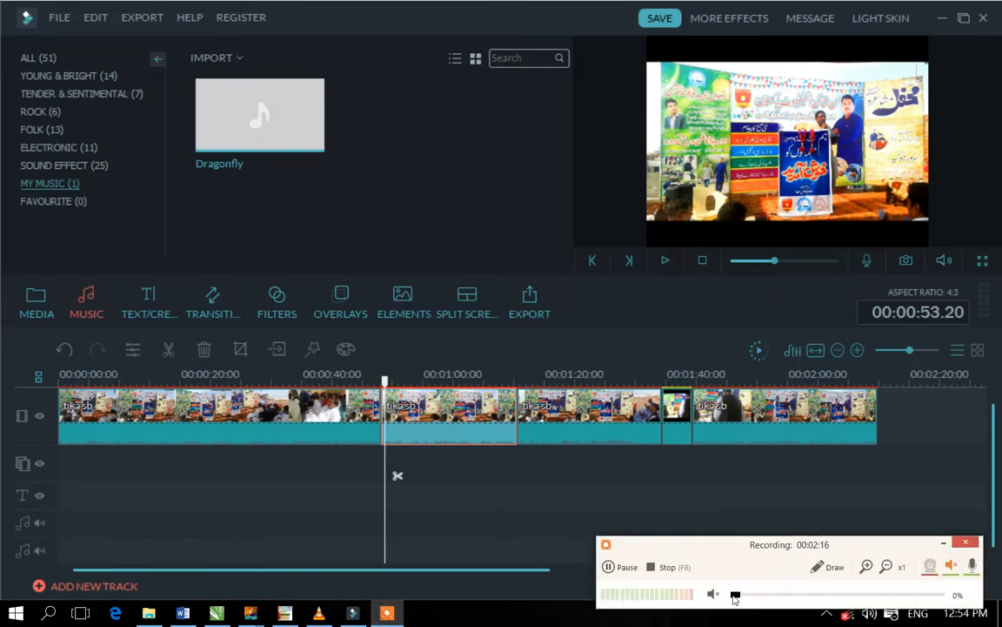
pyautogui.moveTo(735, 597); pyautogui.dragTo(853, 601)
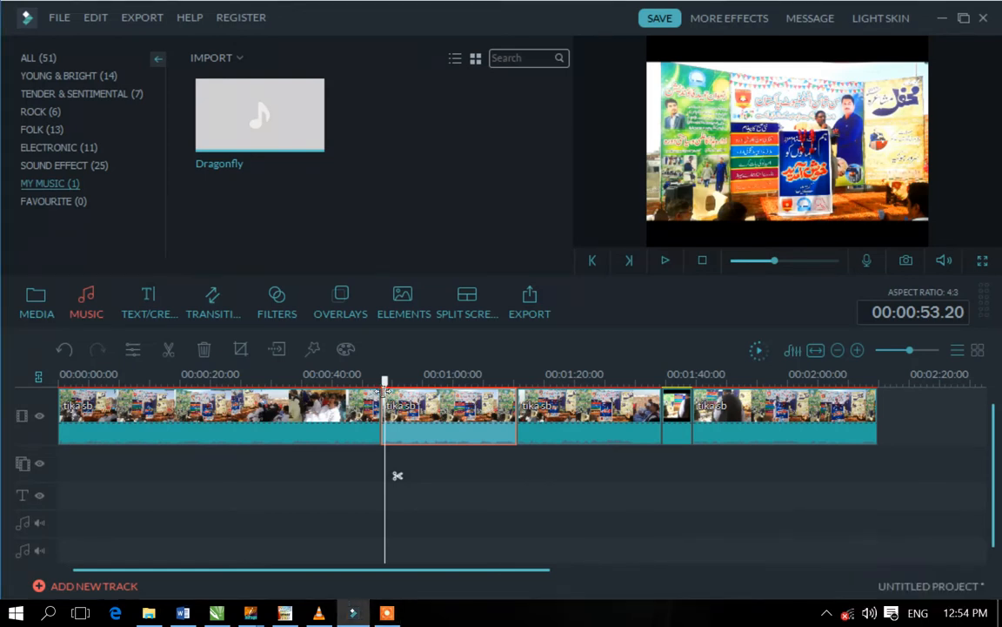
# Play the tika sb video across the start and end of the muted middle section to check its sound.
pyautogui.click(355, 386)
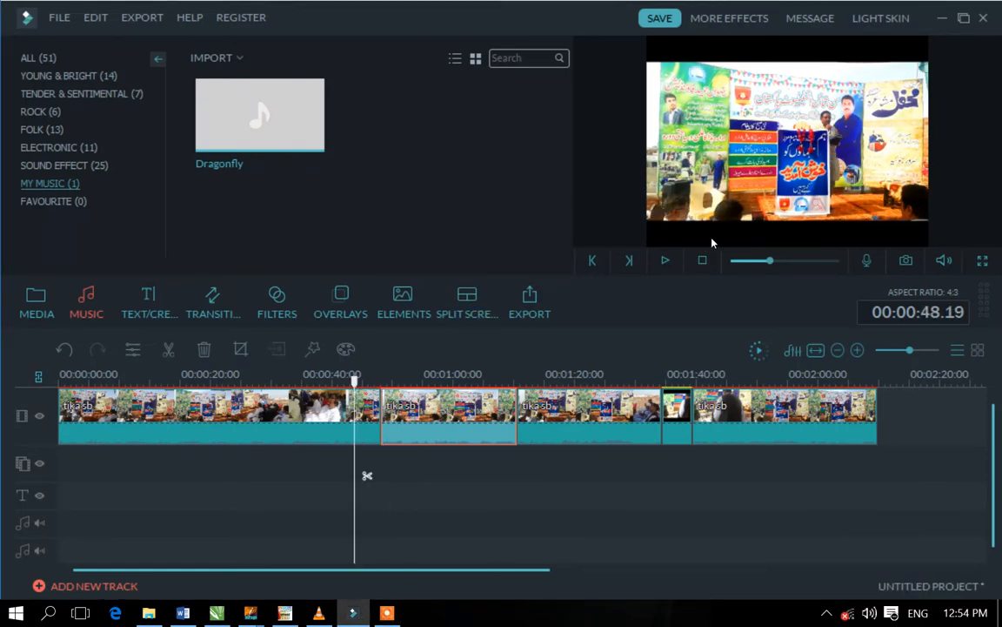
pyautogui.click(667, 262)
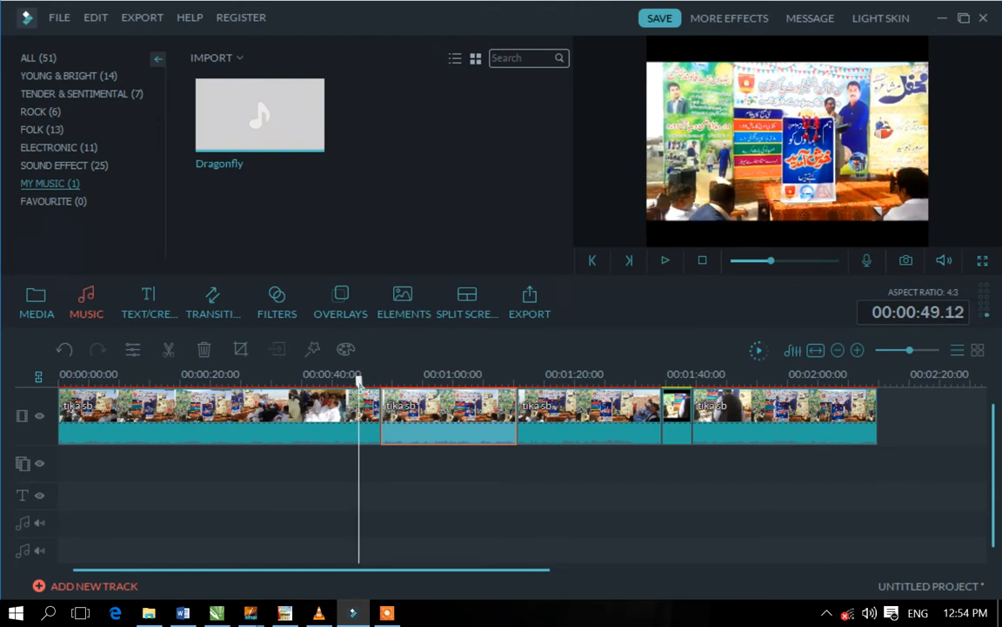
pyautogui.click(372, 375)
pyautogui.click(665, 261)
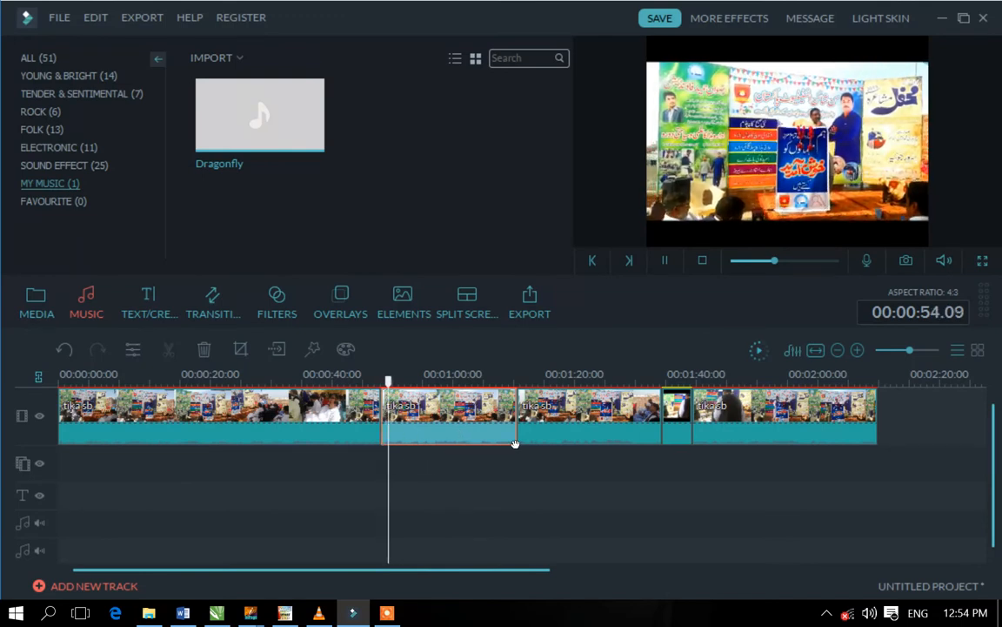
pyautogui.moveTo(392, 381); pyautogui.dragTo(512, 383)
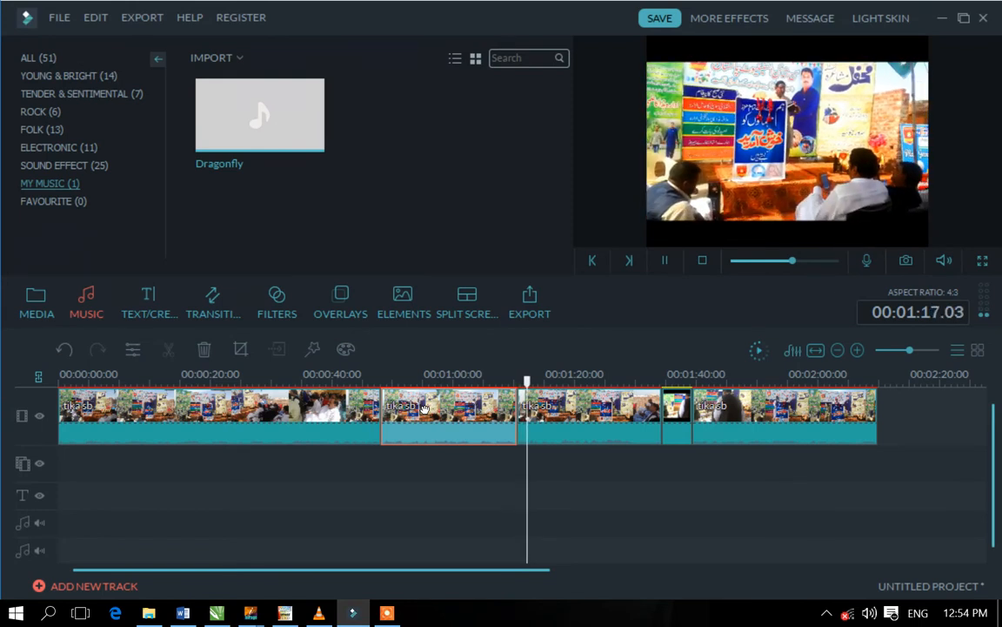
pyautogui.click(665, 261)
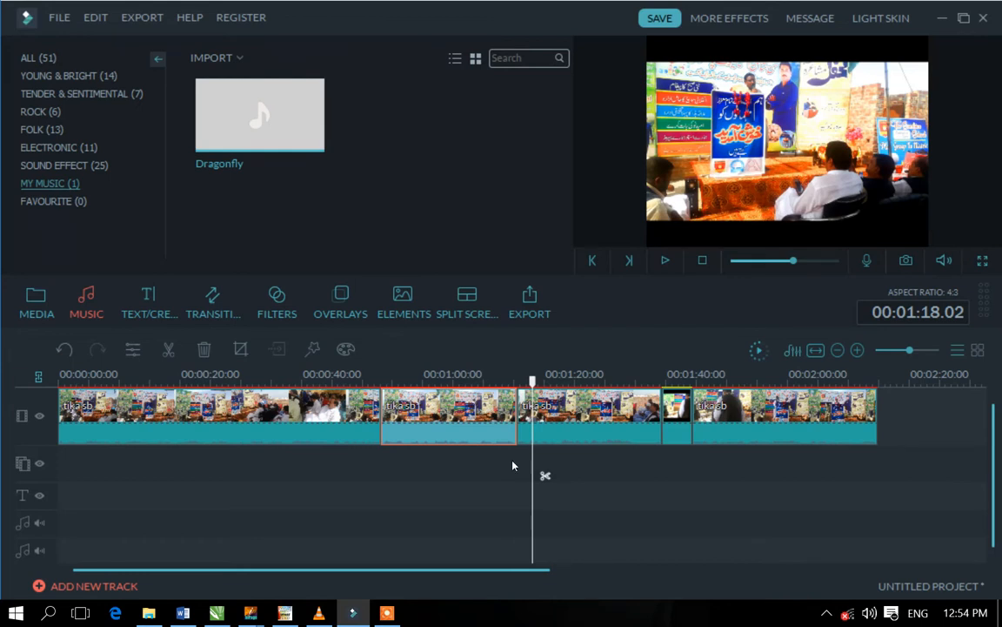
# Add the Dragonfly music to the first audio track from the start of the timeline and briefly play it with the video.
pyautogui.moveTo(220, 134); pyautogui.dragTo(55, 489)
pyautogui.moveTo(52, 528); pyautogui.dragTo(62, 528)
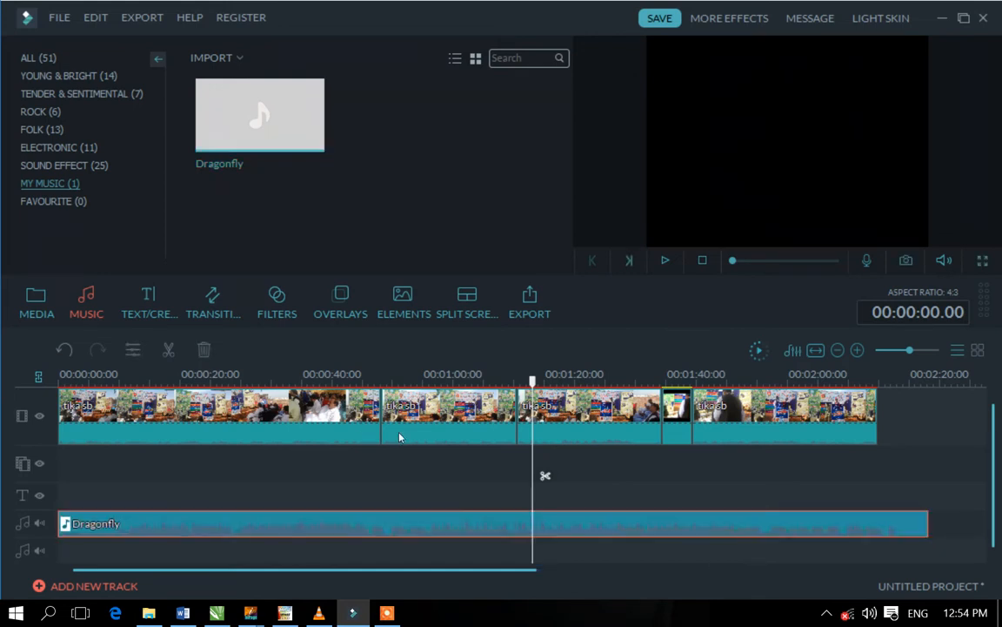
pyautogui.click(665, 261)
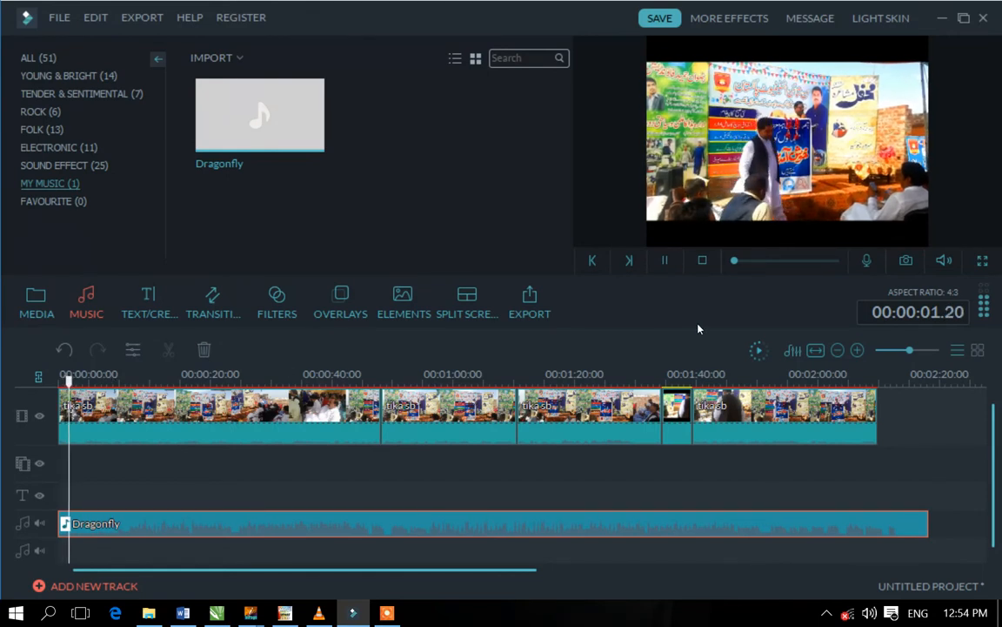
pyautogui.click(665, 260)
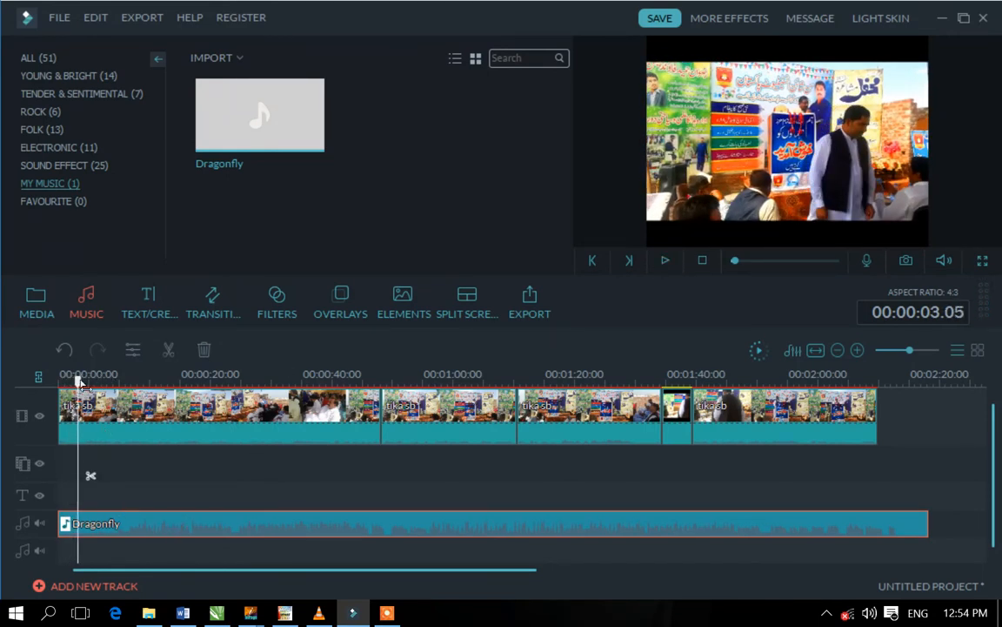
# Play the video with the Dragonfly music around the start of the muted section, from about 00:00:51.21 and again from 00:00:45.13.
pyautogui.moveTo(80, 380); pyautogui.dragTo(374, 381)
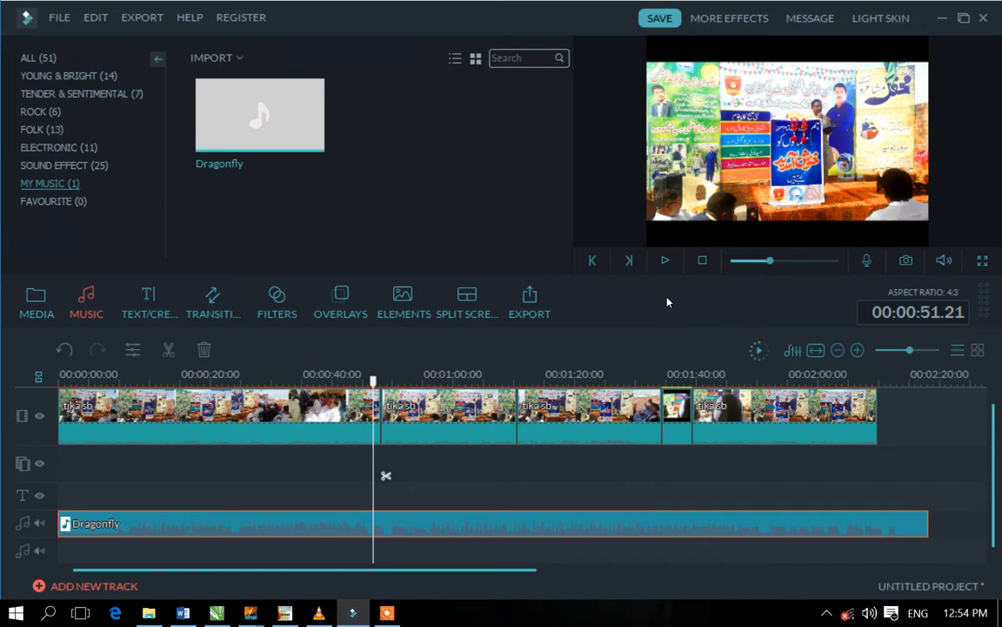
pyautogui.click(666, 260)
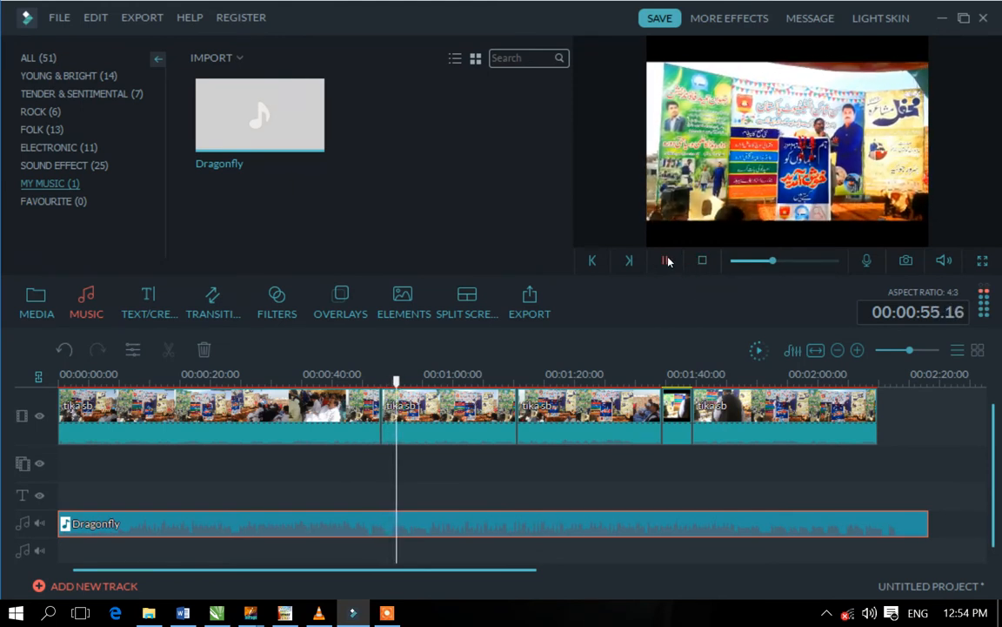
pyautogui.press('space')
pyautogui.moveTo(399, 393); pyautogui.dragTo(336, 405)
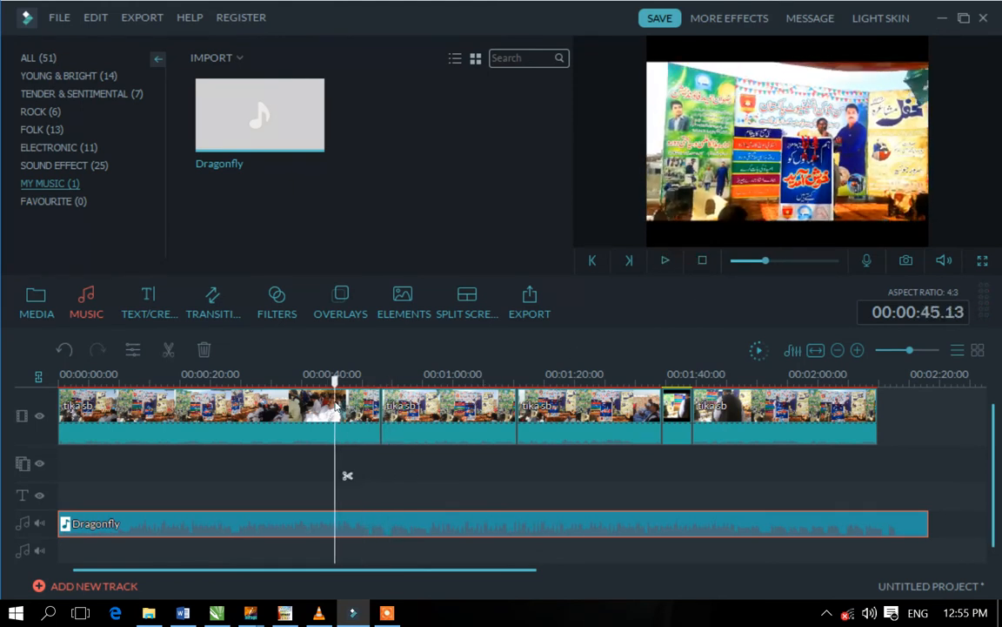
pyautogui.click(666, 259)
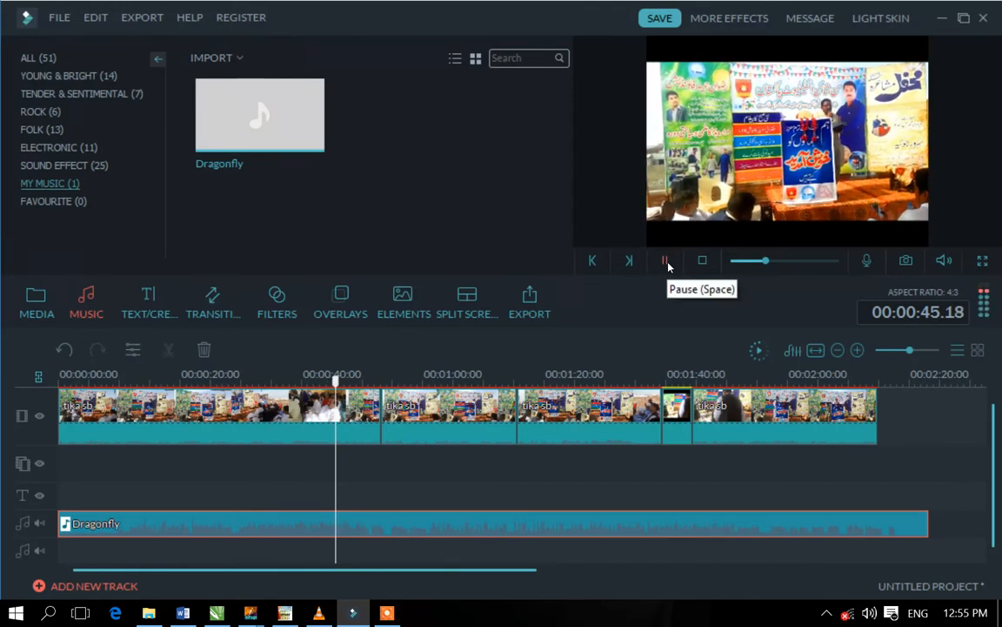
pyautogui.click(666, 260)
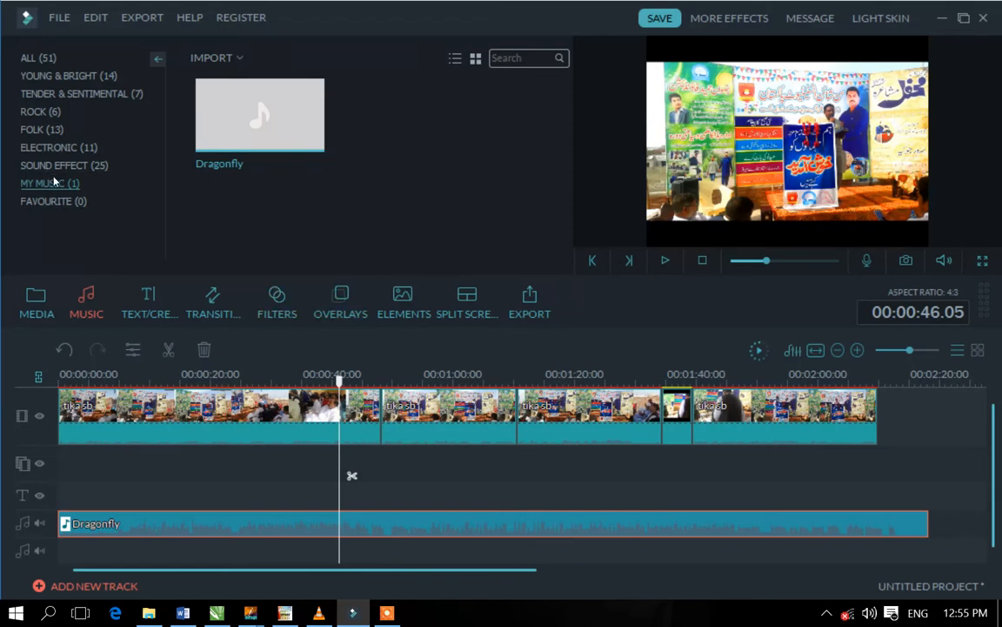
# Examine the music import options and browse the built-in music library by category and through the full list of tracks.
pyautogui.click(240, 58)
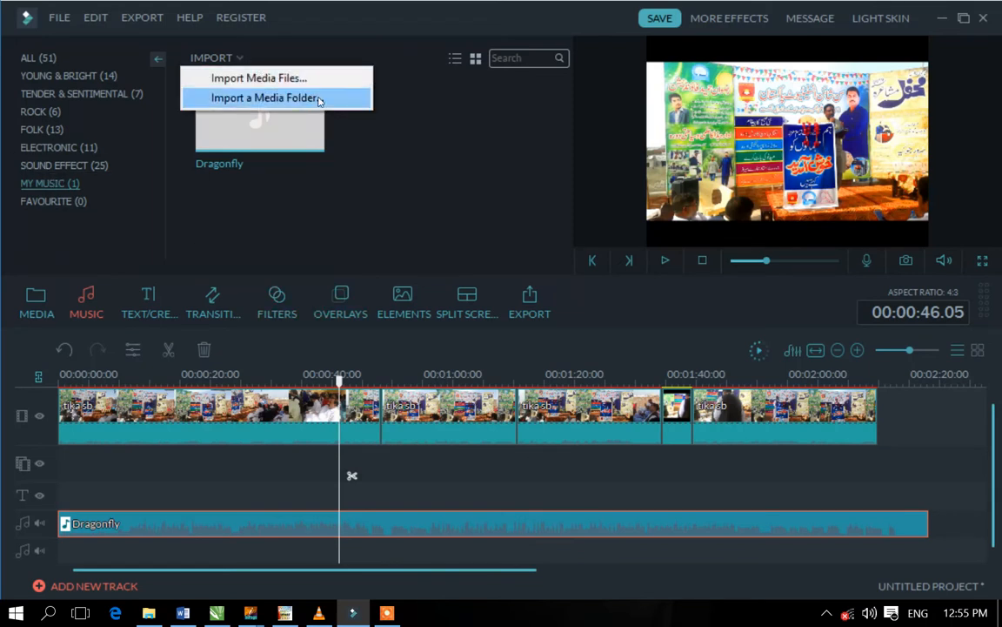
pyautogui.click(316, 191)
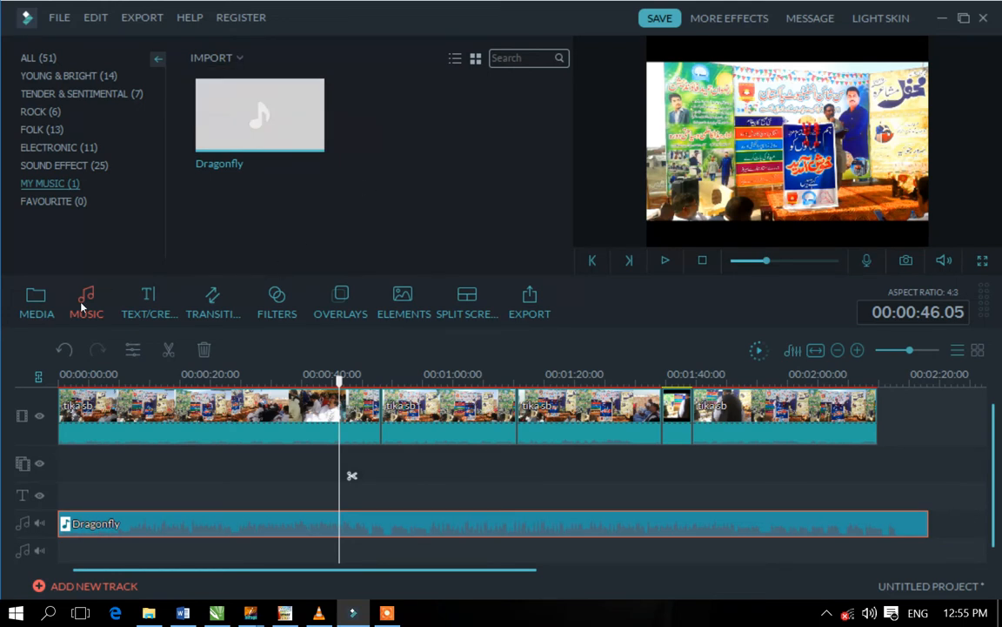
pyautogui.click(39, 110)
pyautogui.click(49, 89)
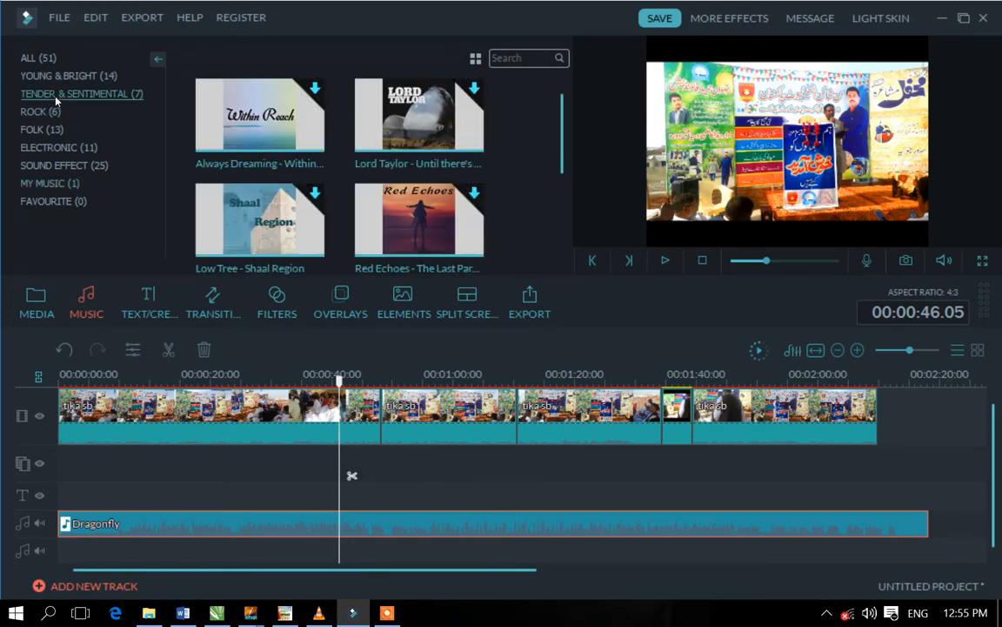
pyautogui.click(58, 74)
pyautogui.click(50, 61)
pyautogui.scroll(-5, 399, 191)
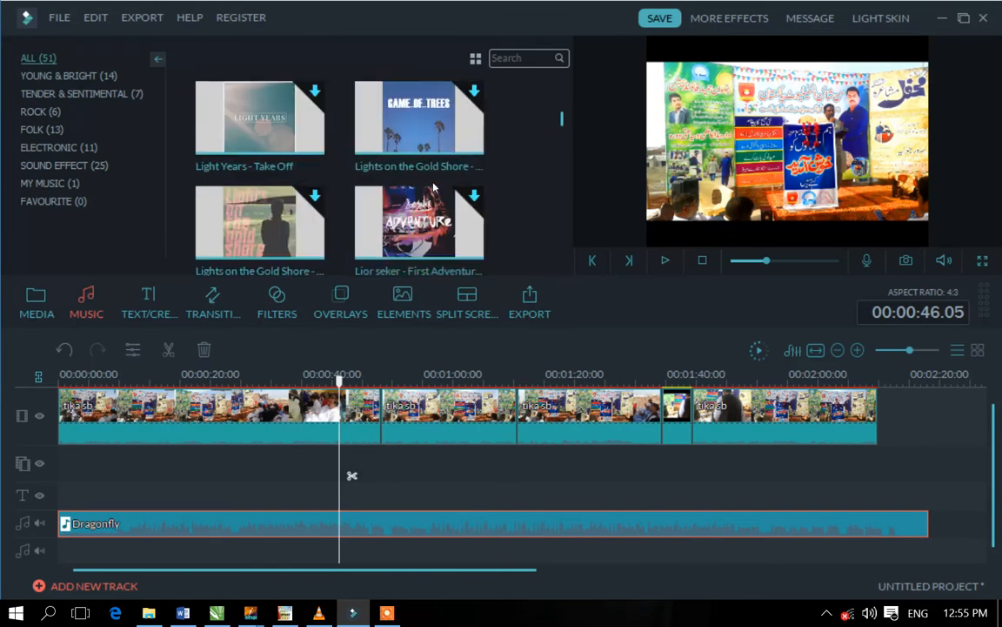
pyautogui.scroll(-8, 400, 191)
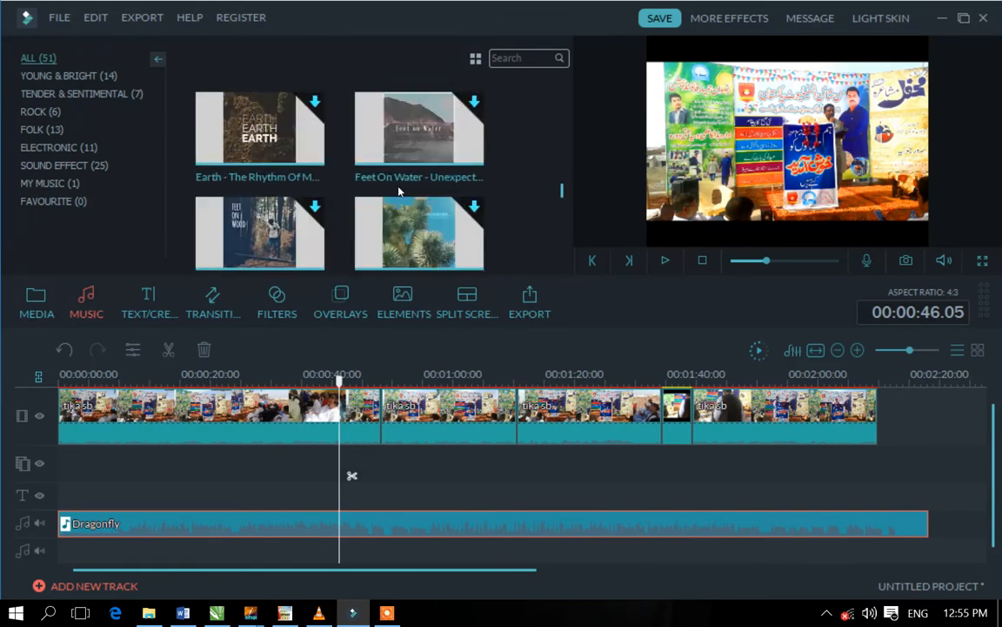
pyautogui.scroll(-3, 399, 193)
pyautogui.scroll(4, 399, 192)
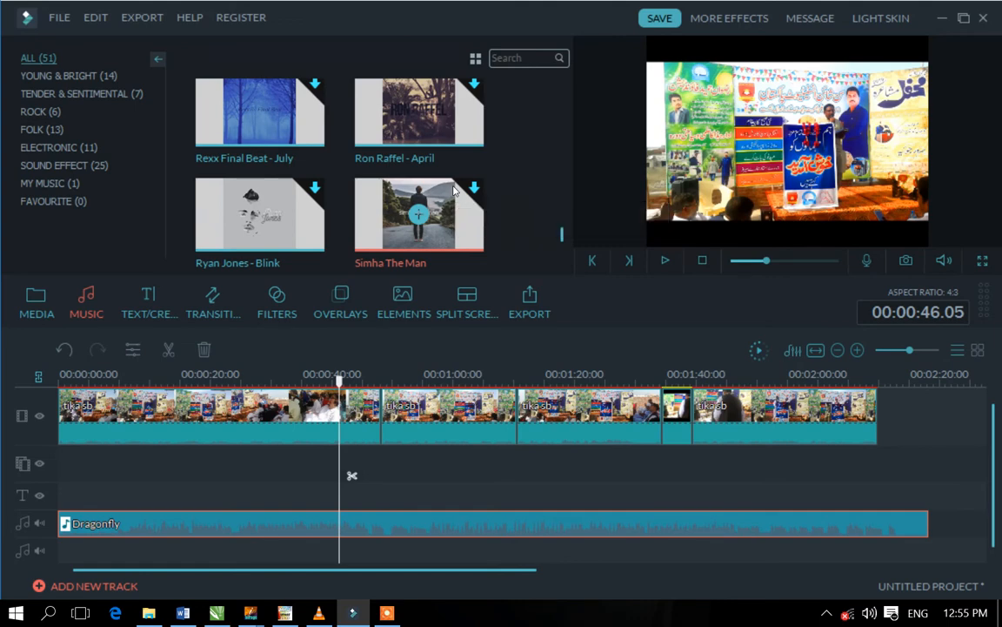
pyautogui.scroll(8, 454, 190)
pyautogui.scroll(-5, 458, 184)
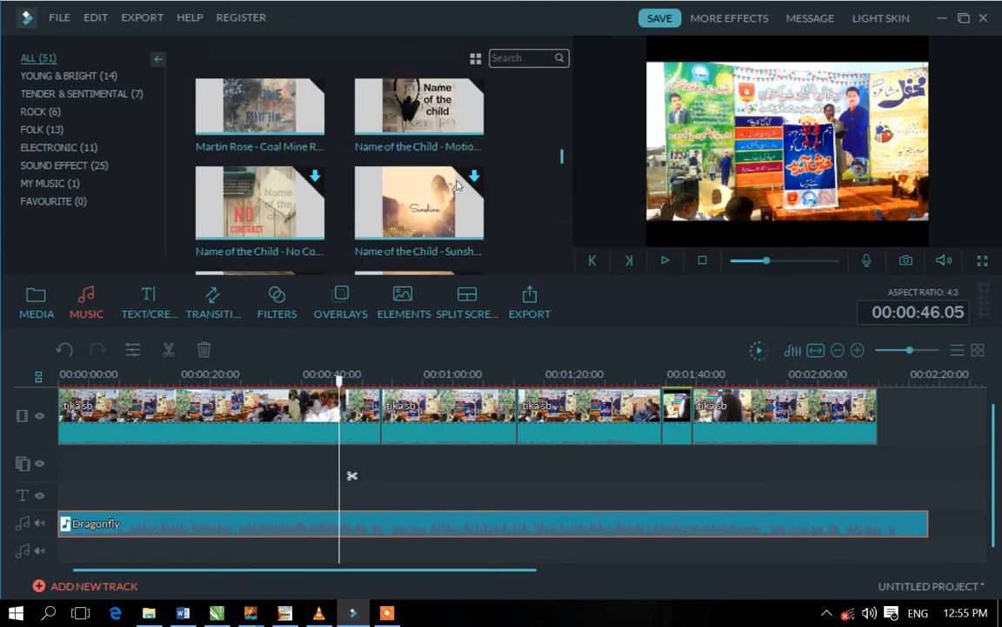
pyautogui.scroll(1, 457, 185)
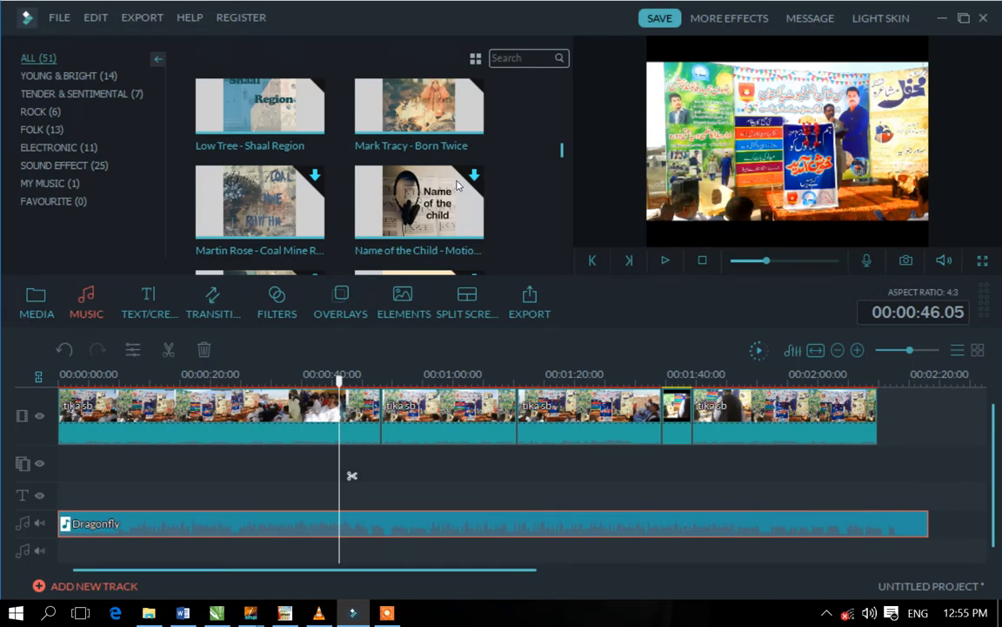